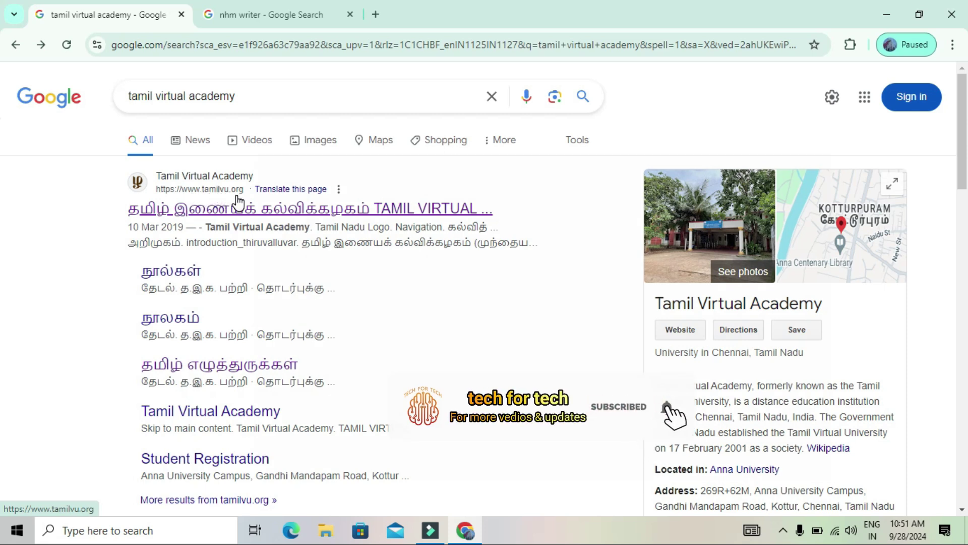
# Open the Tamil Virtual Academy website from the search results and go to its தமிழ் மென்பொருள்கள் page under கணித்தமிழ்
pyautogui.click(269, 215)
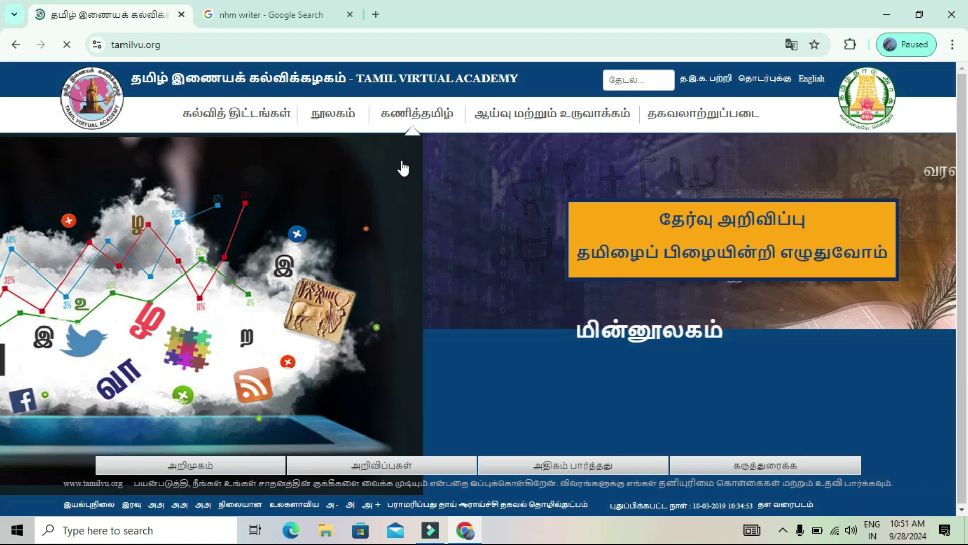
pyautogui.moveTo(415, 119)
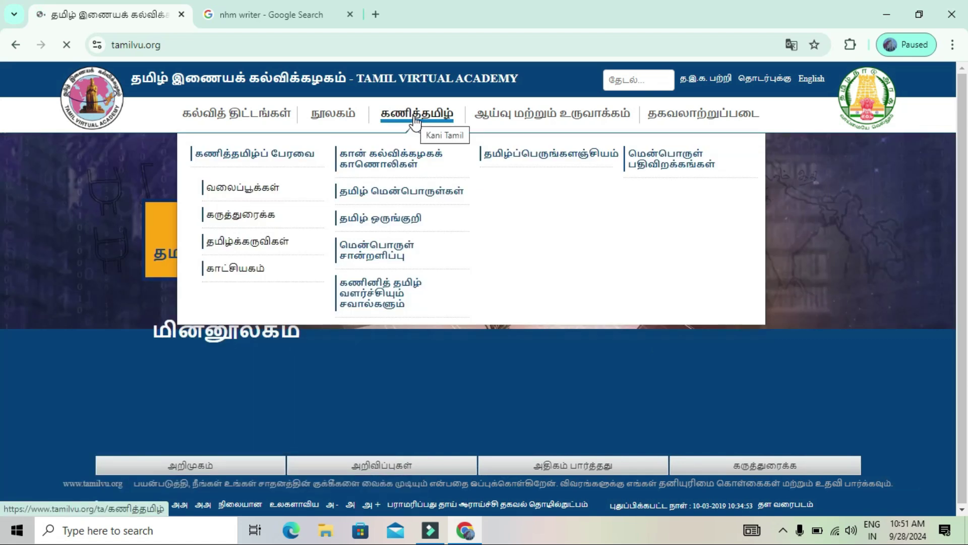
pyautogui.click(397, 200)
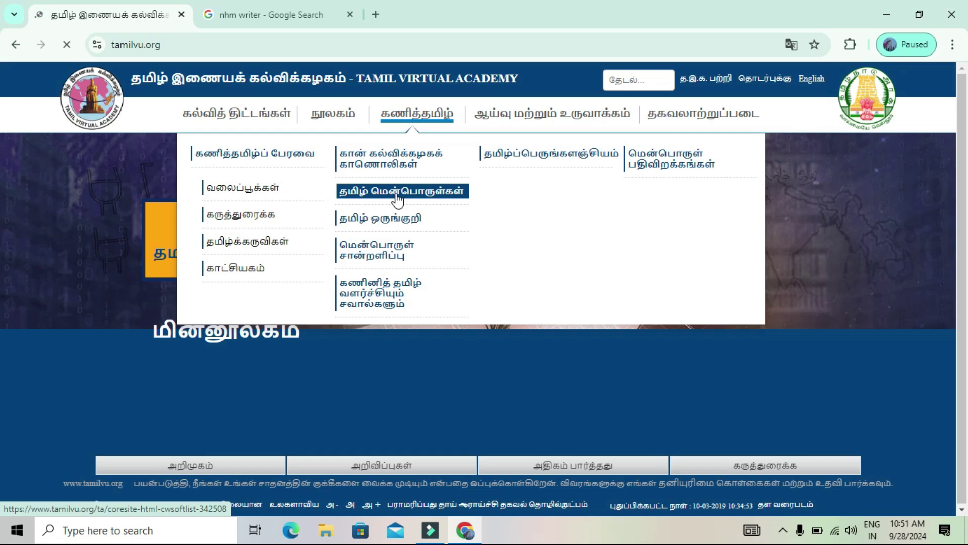
pyautogui.click(397, 195)
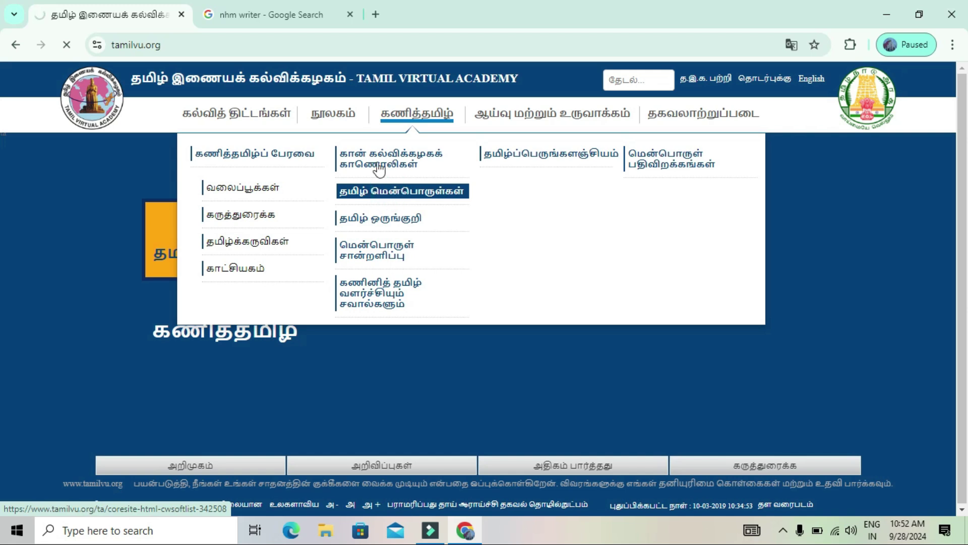
pyautogui.click(392, 197)
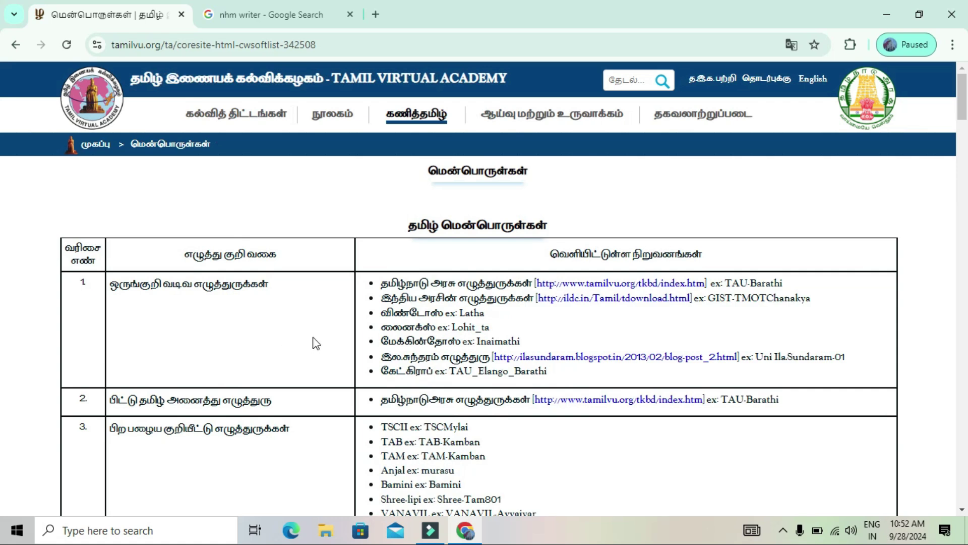
# Review the Tamil software tables and open the tkbd/index.htm link for the Tamil Nadu government fonts in row 1
pyautogui.scroll(-7, 3, 123)
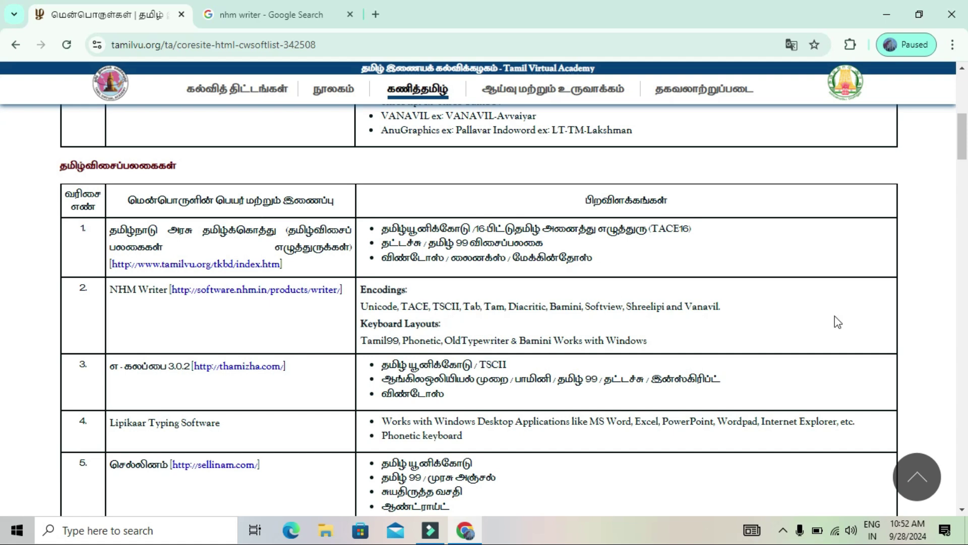
pyautogui.click(963, 91)
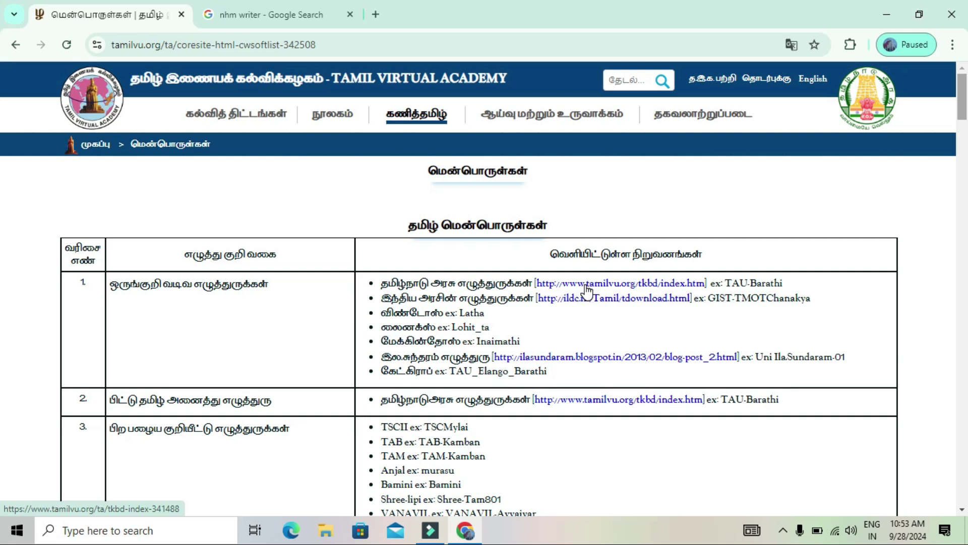
pyautogui.click(962, 166)
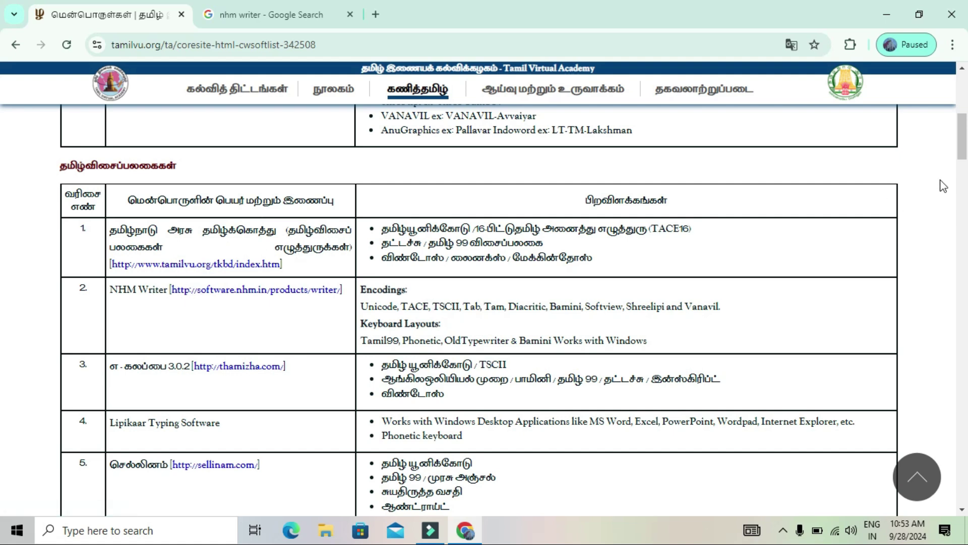
pyautogui.click(965, 103)
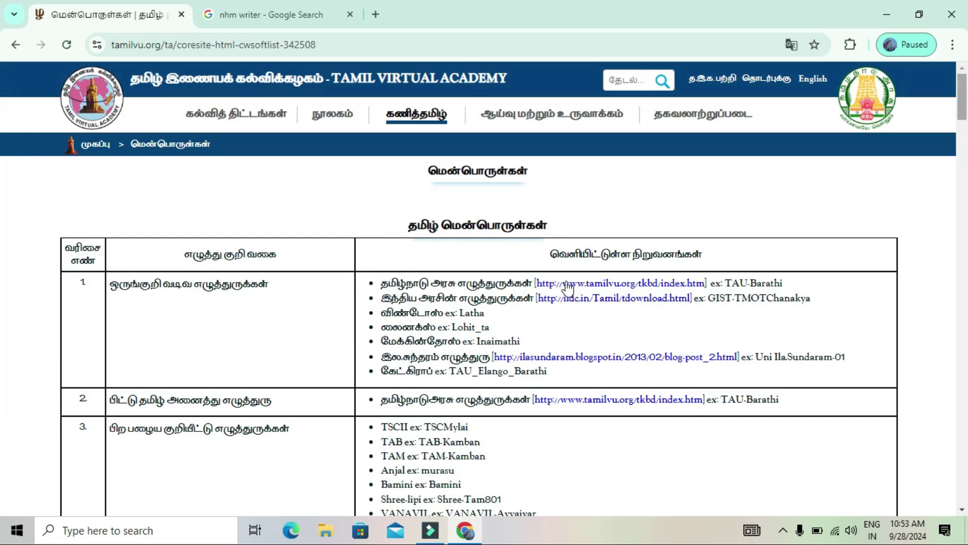
pyautogui.click(601, 290)
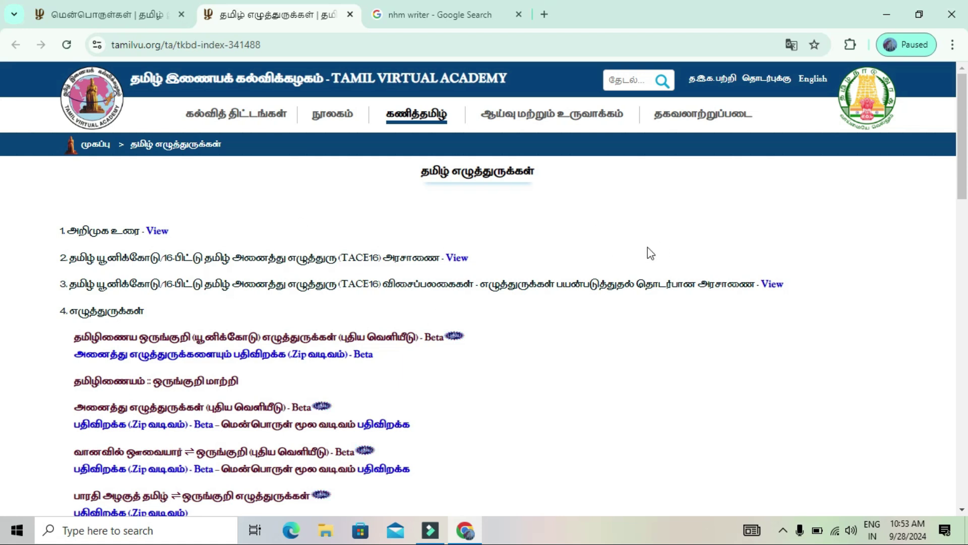
# Download the zip archive of all Unicode (யூனிக்கோடு) TAU fonts and check its progress in the download history
pyautogui.scroll(-7, 2, 222)
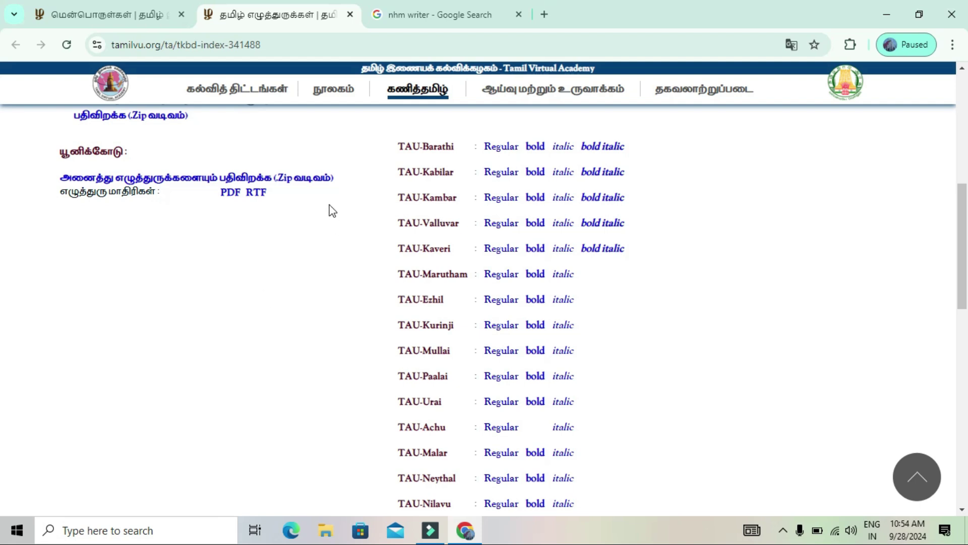
pyautogui.click(246, 181)
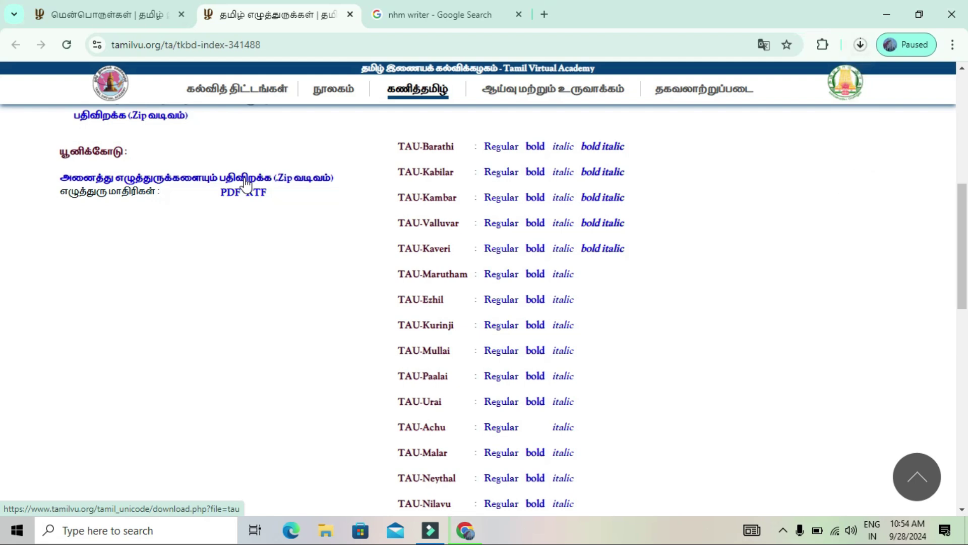
pyautogui.click(861, 46)
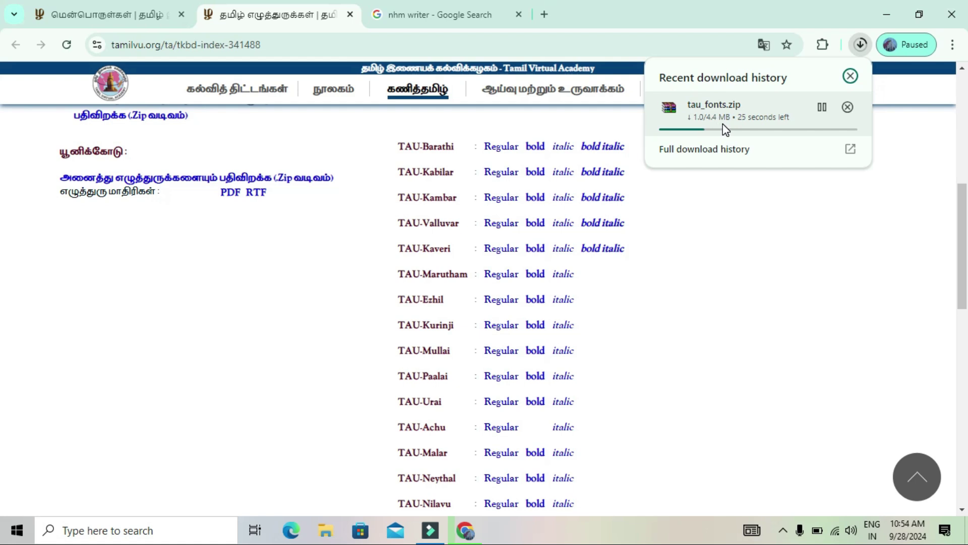
pyautogui.click(762, 202)
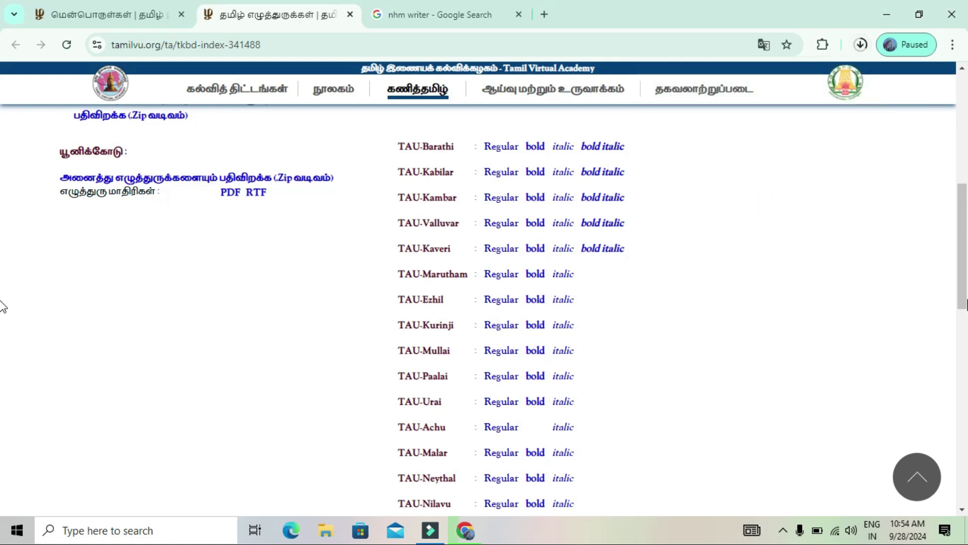
pyautogui.scroll(-8, 2, 317)
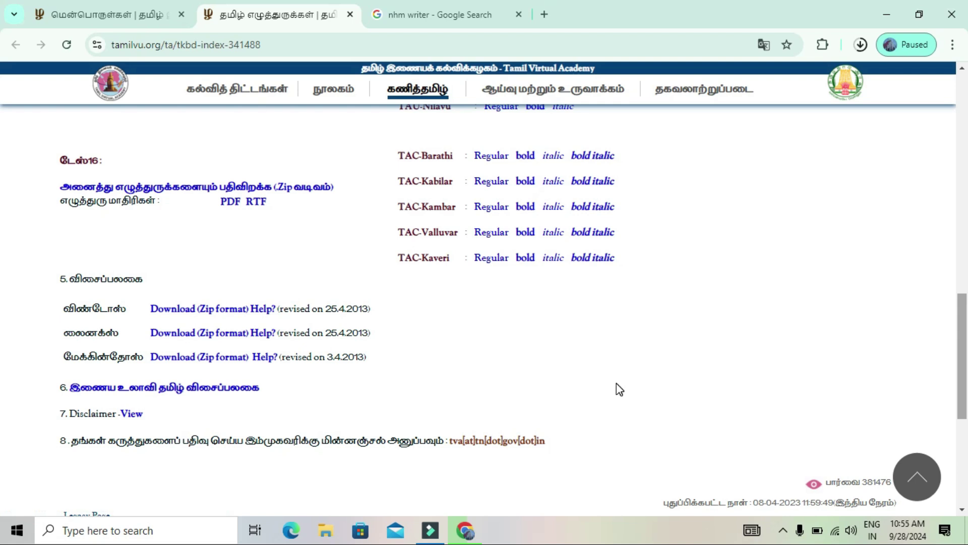
pyautogui.scroll(8, 1, 245)
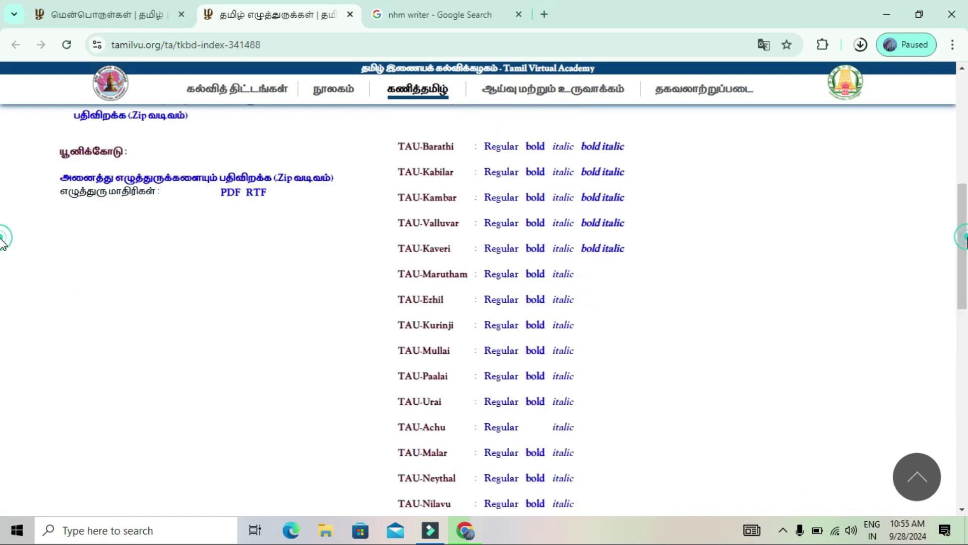
pyautogui.scroll(10, 2, 180)
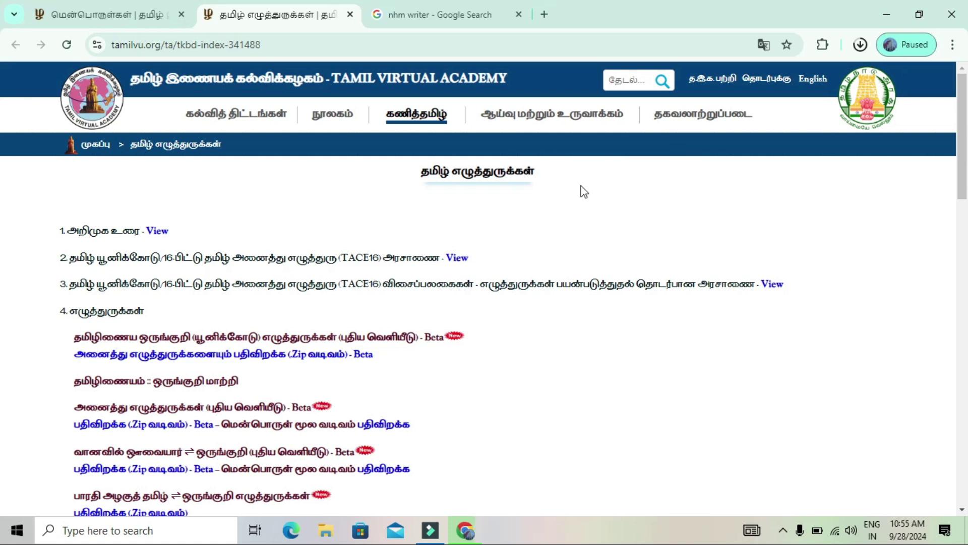
pyautogui.click(860, 45)
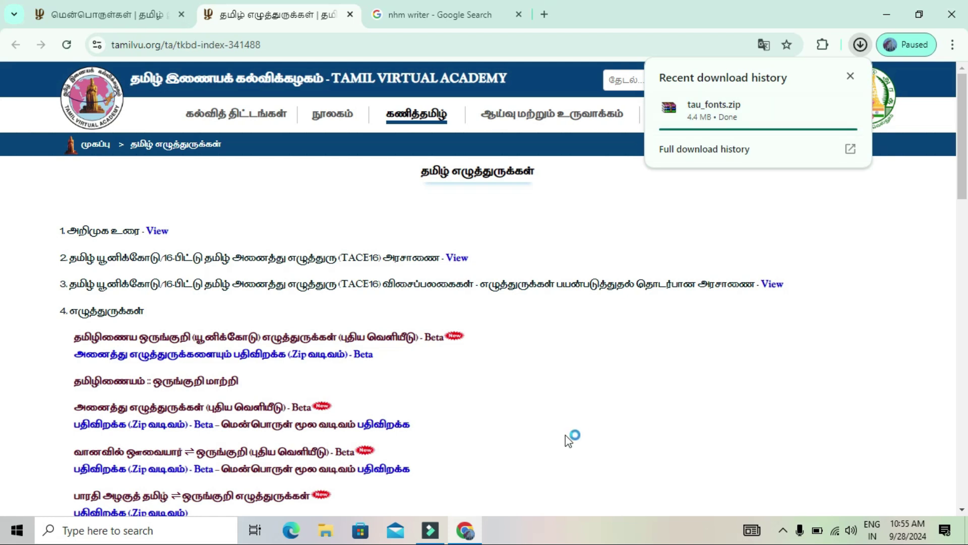
# Switch to File Explorer and extract the tau_fonts archive directly into the Downloads folder
pyautogui.click(325, 535)
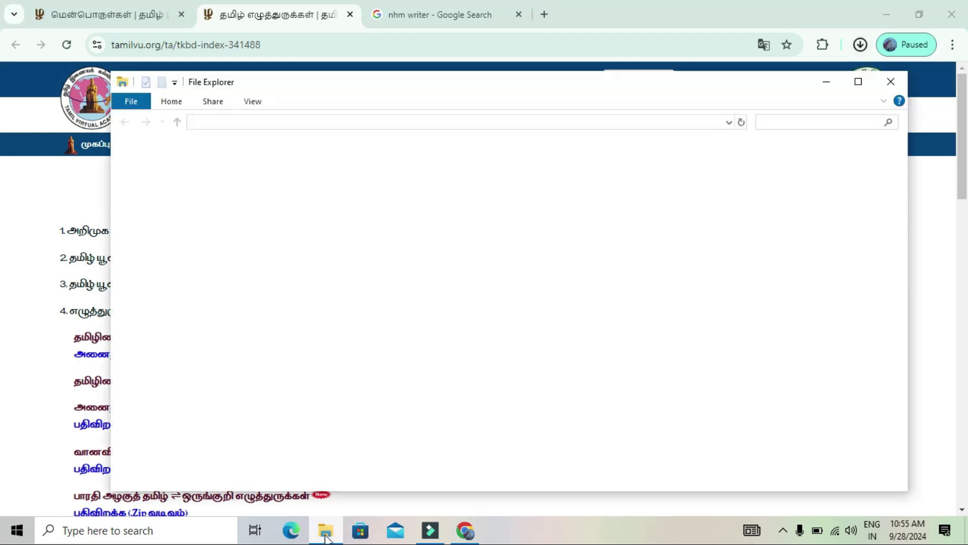
pyautogui.click(858, 82)
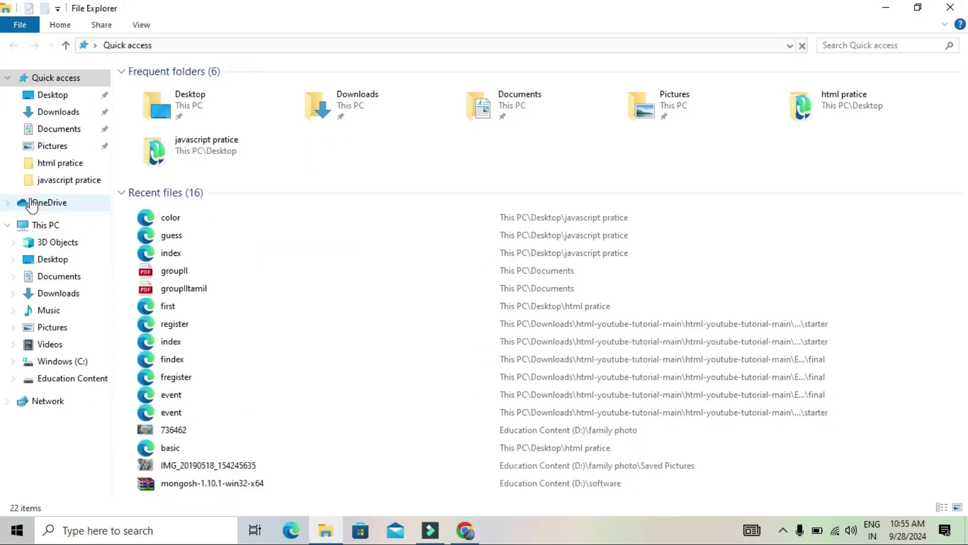
pyautogui.click(55, 111)
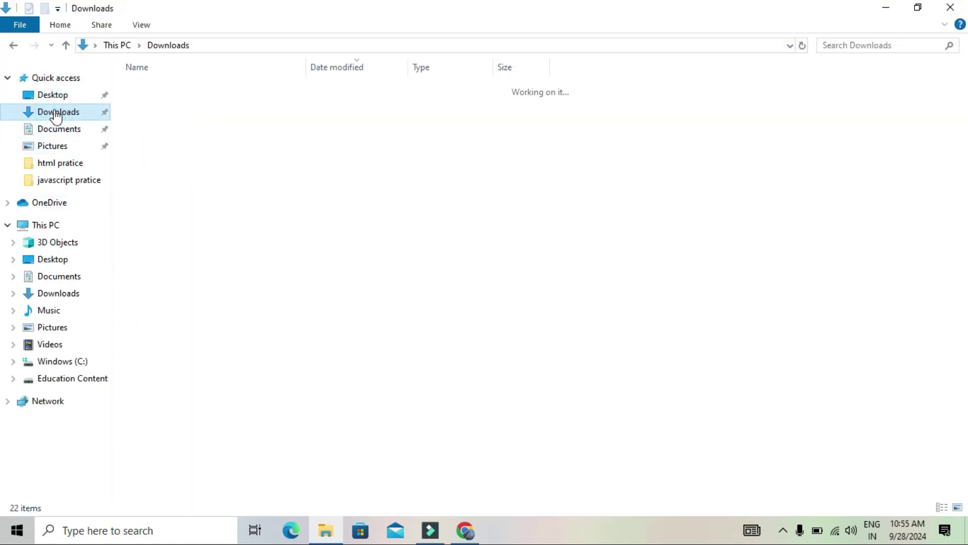
pyautogui.click(202, 110)
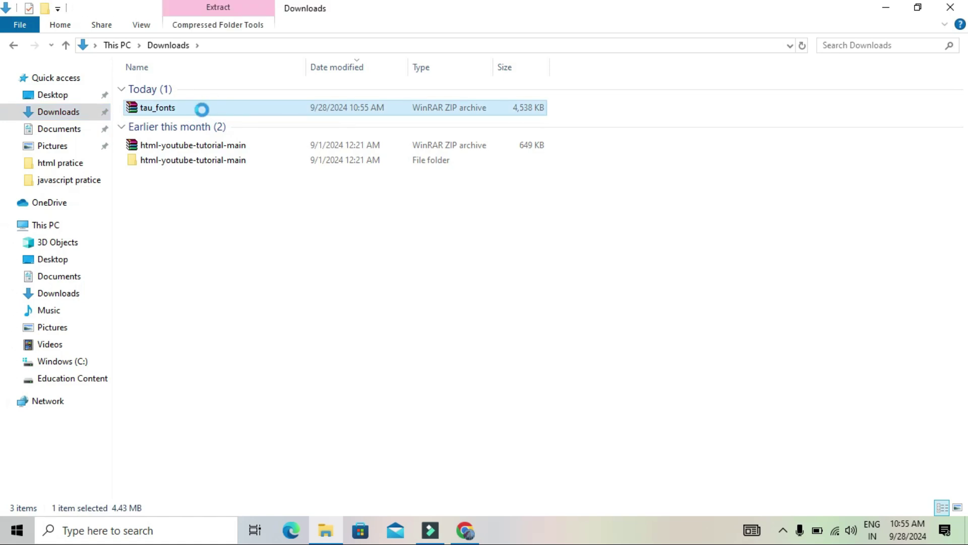
pyautogui.rightClick(202, 109)
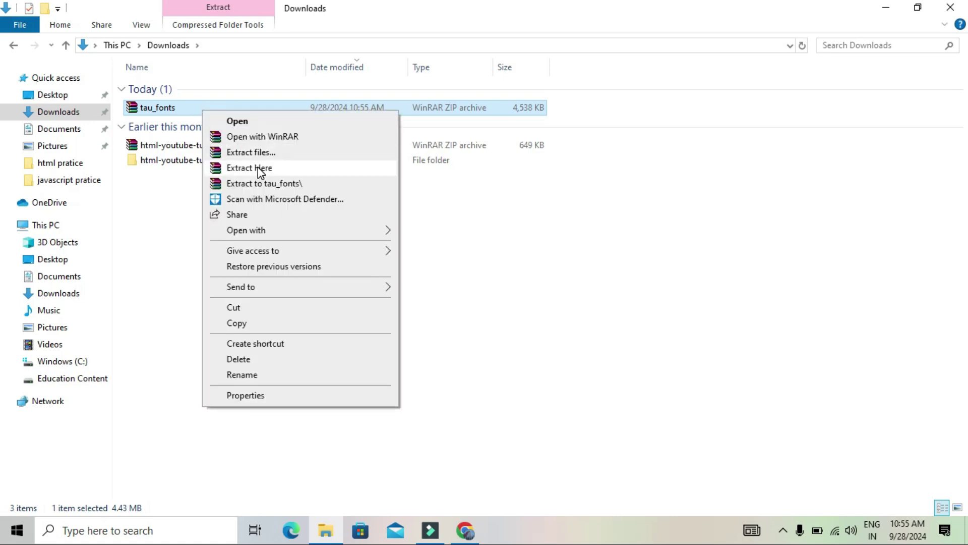
pyautogui.click(260, 171)
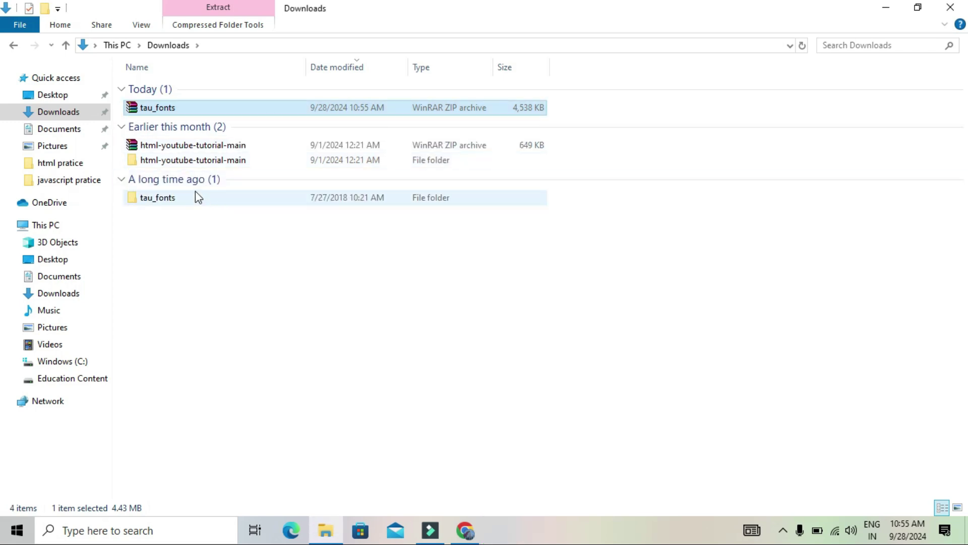
# Install all the TrueType fonts contained in the extracted tau_fonts folder
pyautogui.doubleClick(197, 198)
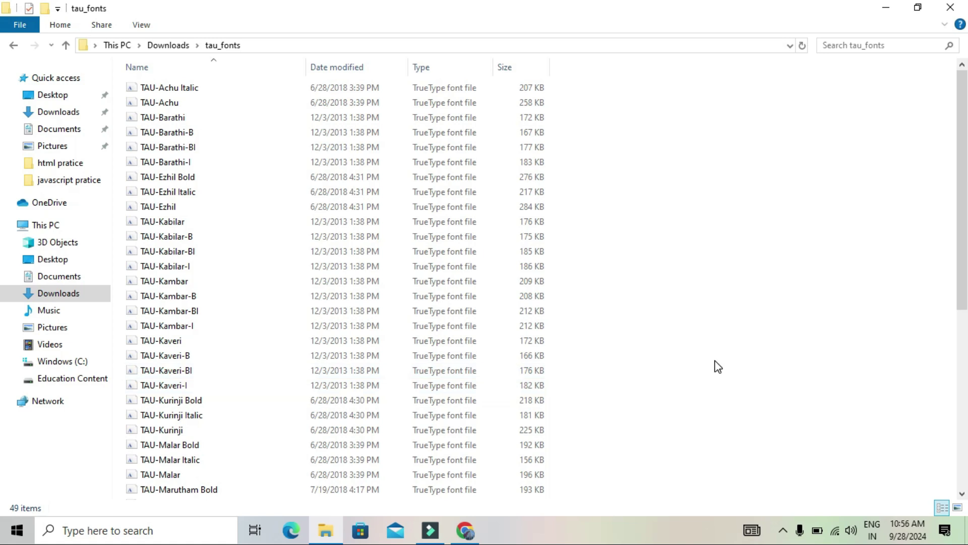
pyautogui.hotkey('ctrl', 'a')
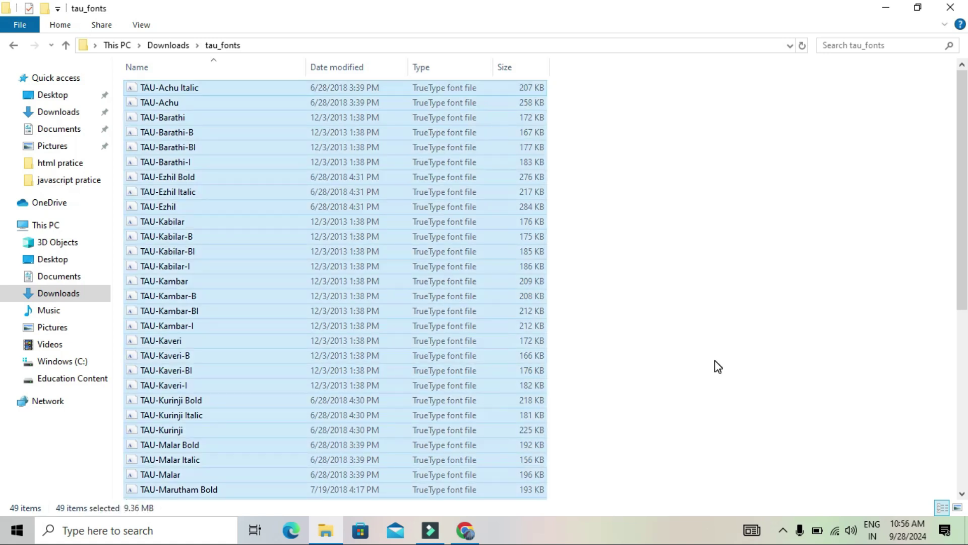
pyautogui.rightClick(528, 310)
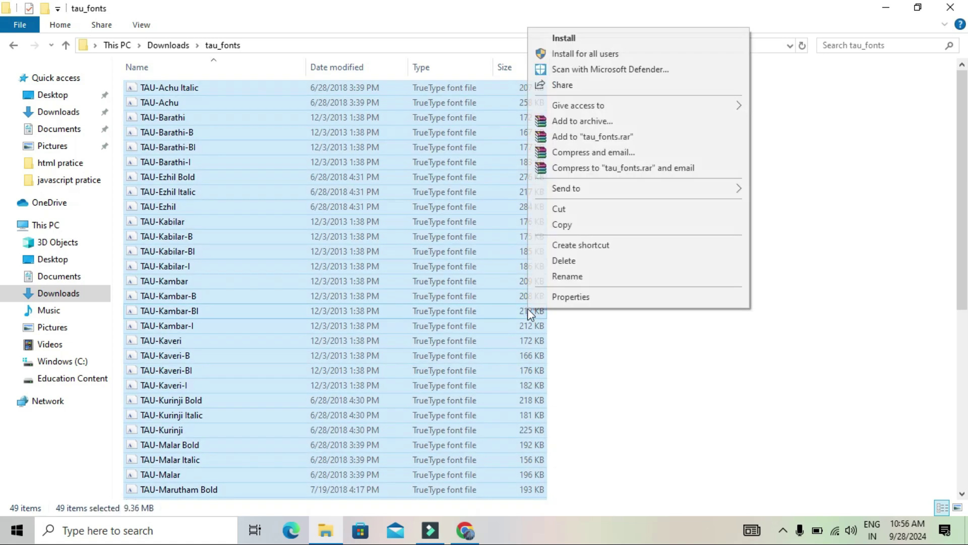
pyautogui.click(564, 38)
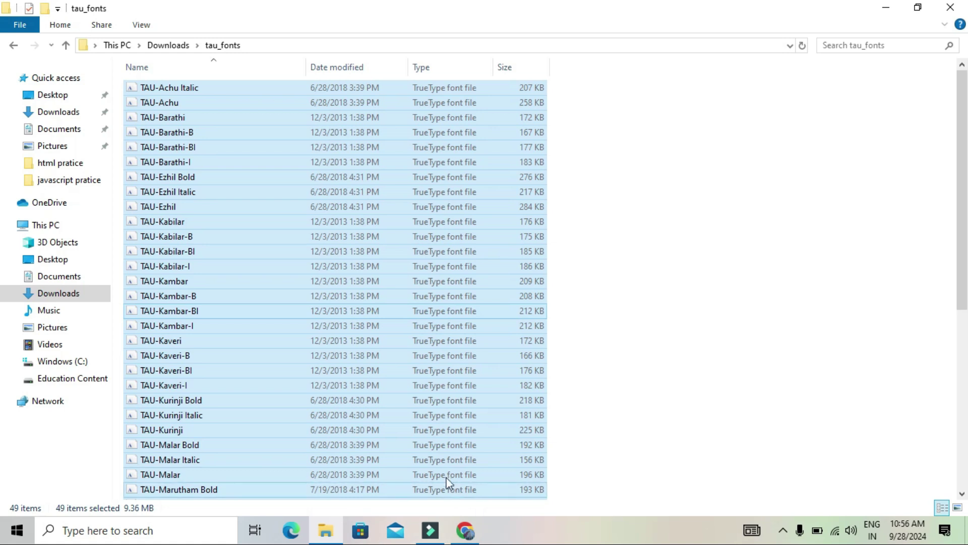
# Switch to Chrome, open Indic Labs' Keezhadi (NHM Writer) page from the nhm writer results, complete the reCAPTCHA check and request the download
pyautogui.click(478, 538)
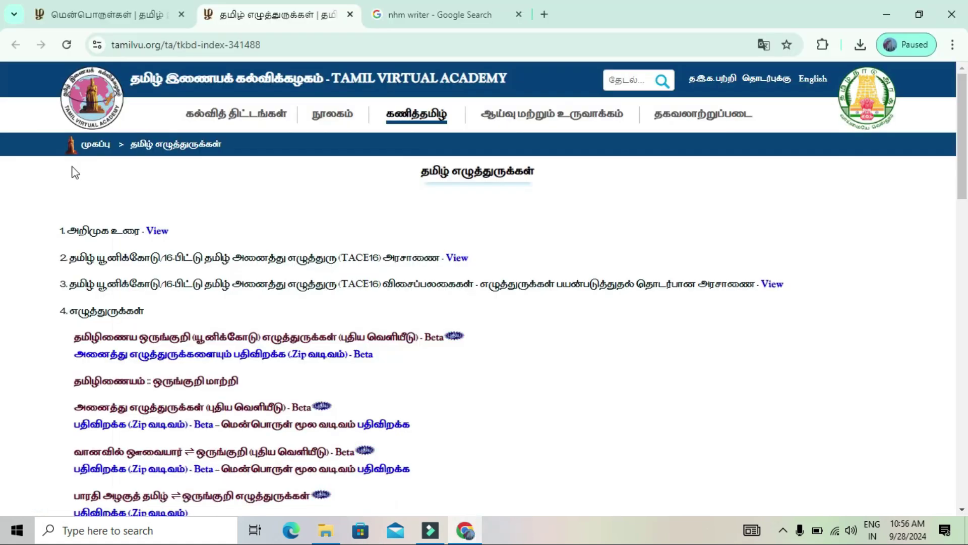
pyautogui.click(424, 19)
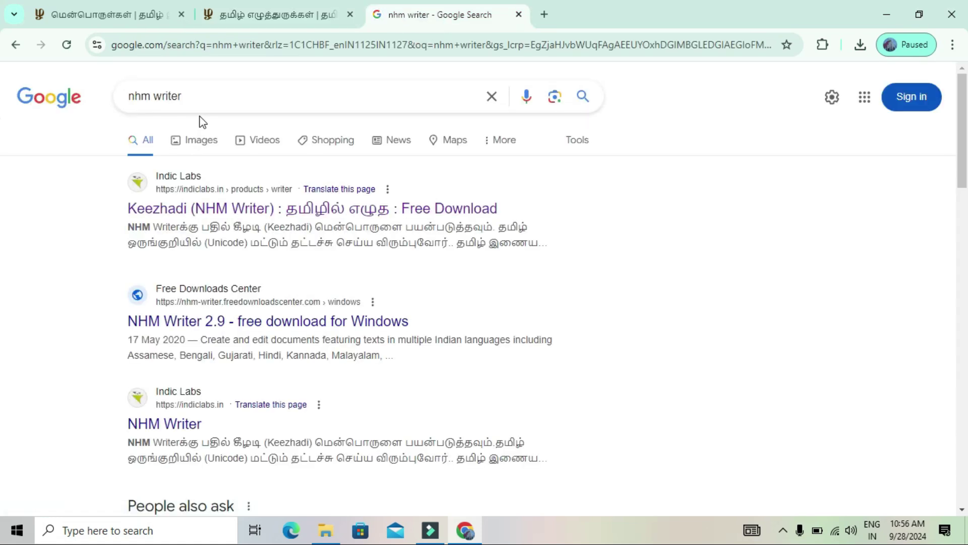
pyautogui.click(218, 215)
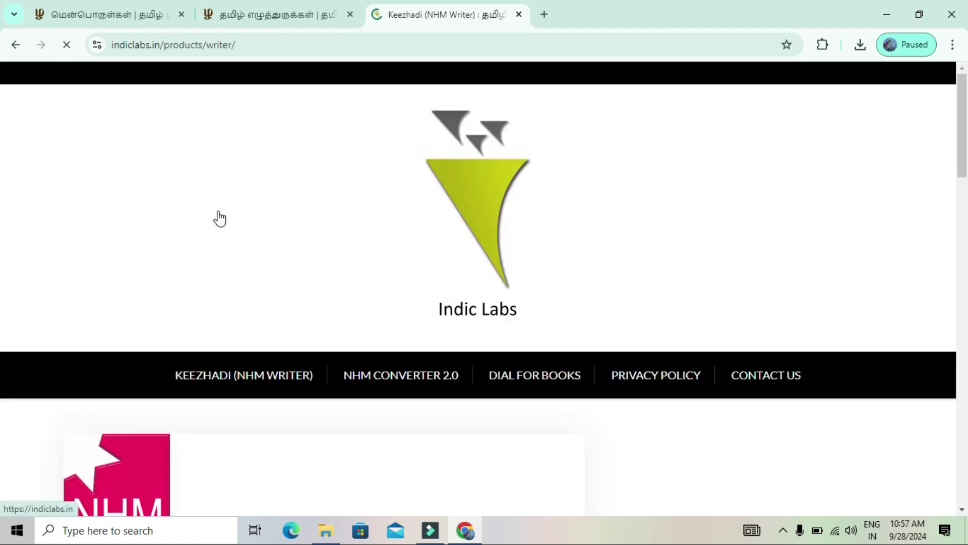
pyautogui.scroll(-7, 3, 197)
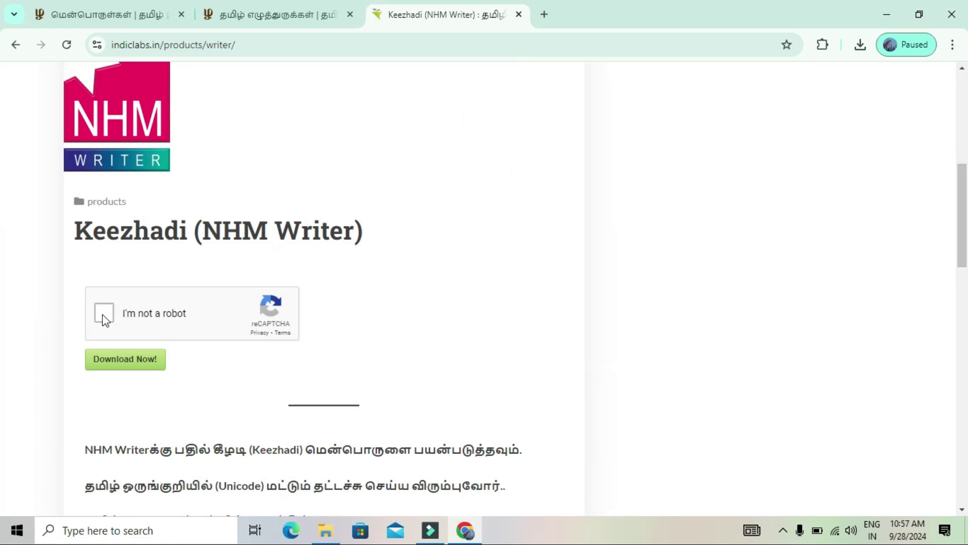
pyautogui.click(102, 313)
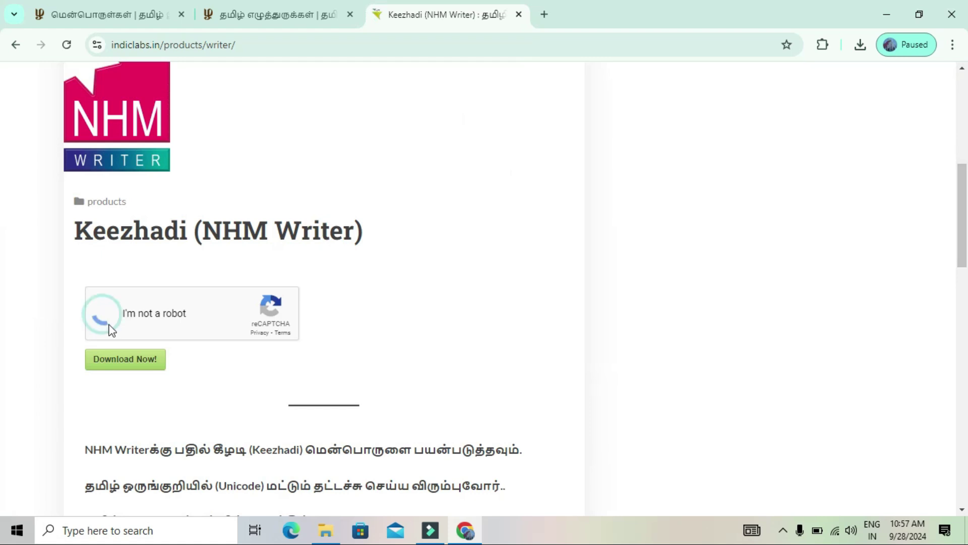
pyautogui.click(126, 360)
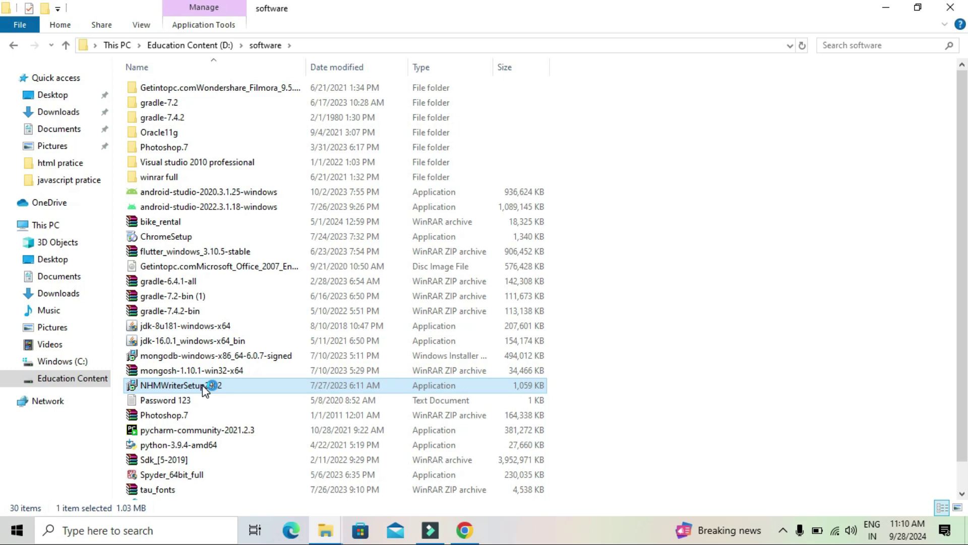
# Launch the NHMWriterSetup2902 installer from the software folder and minimize the File Explorer window
pyautogui.doubleClick(202, 385)
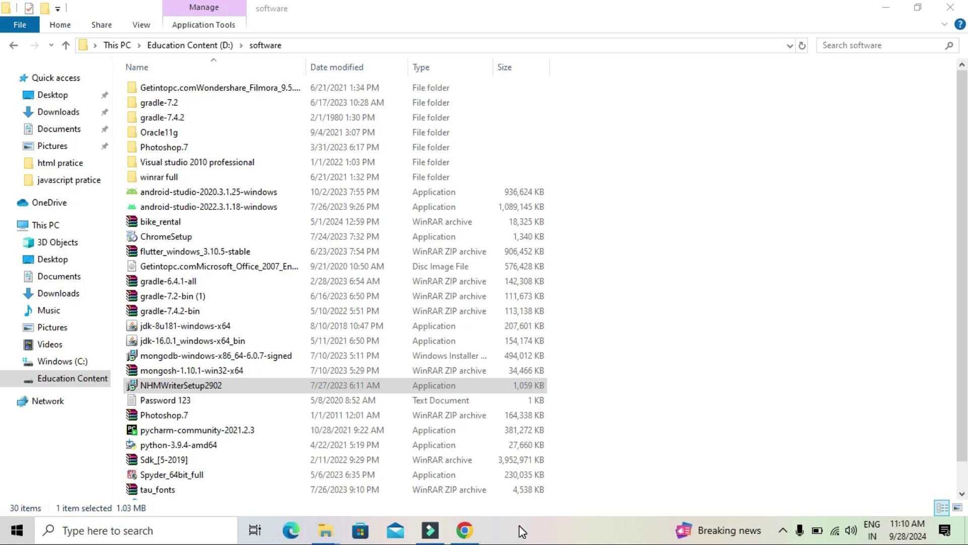
pyautogui.click(888, 6)
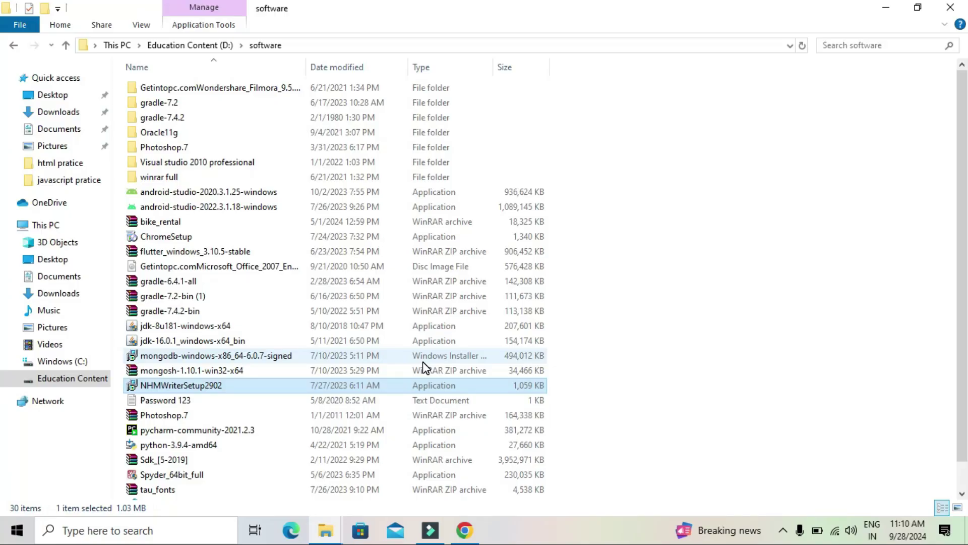
pyautogui.click(878, 13)
pyautogui.click(887, 86)
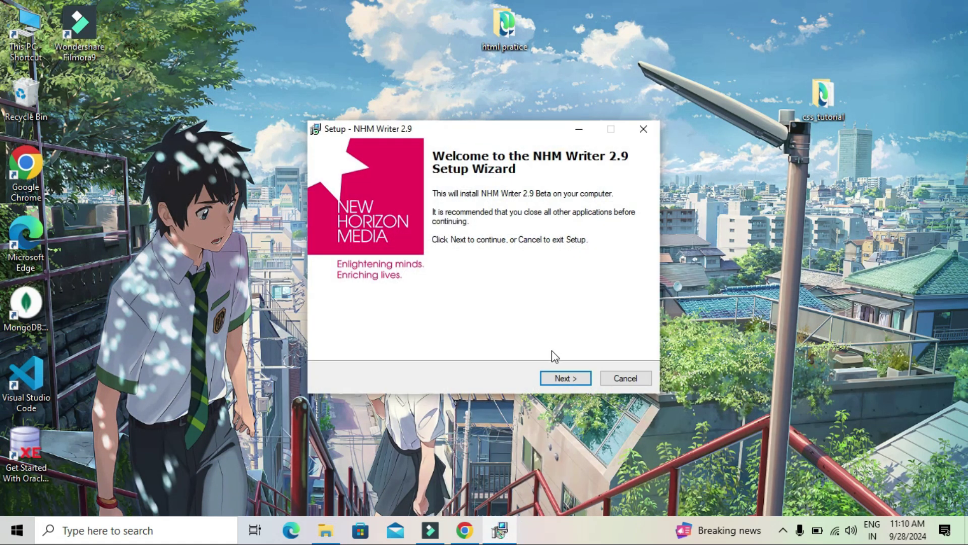
# Accept the NHM Writer 2.9 license agreement and keep the default installation folder
pyautogui.click(558, 378)
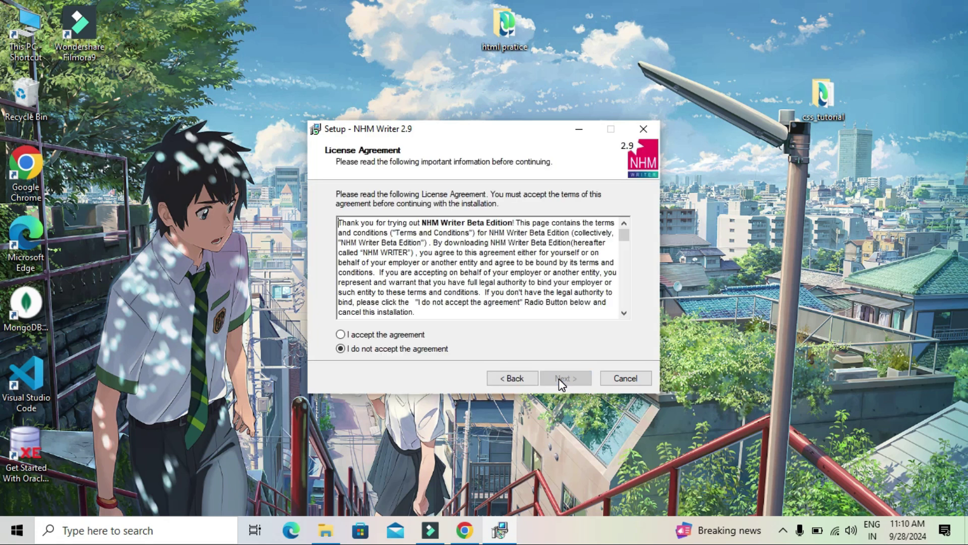
pyautogui.click(339, 334)
pyautogui.click(564, 379)
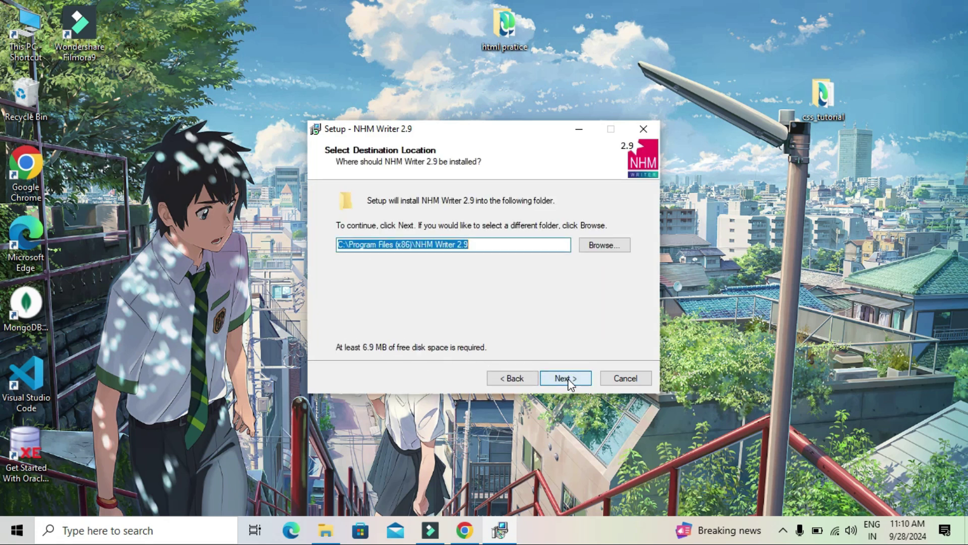
pyautogui.click(568, 378)
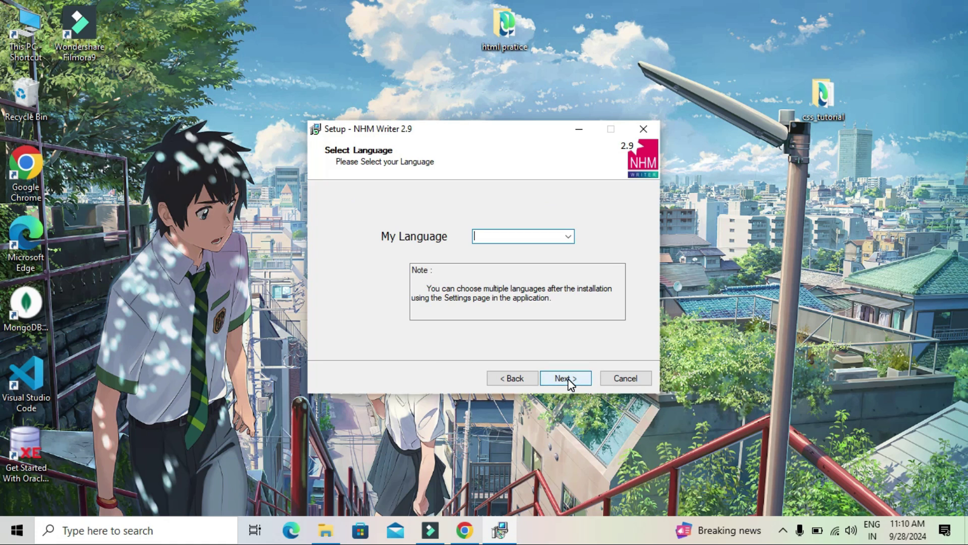
# Set the NHM Writer language to Tamil and continue to the additional tasks page of the setup wizard
pyautogui.click(568, 236)
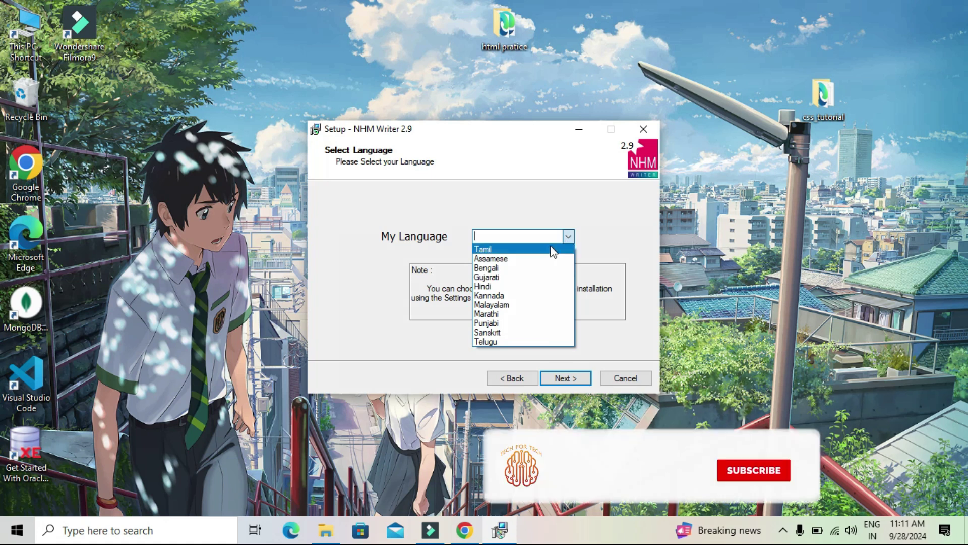
pyautogui.click(551, 250)
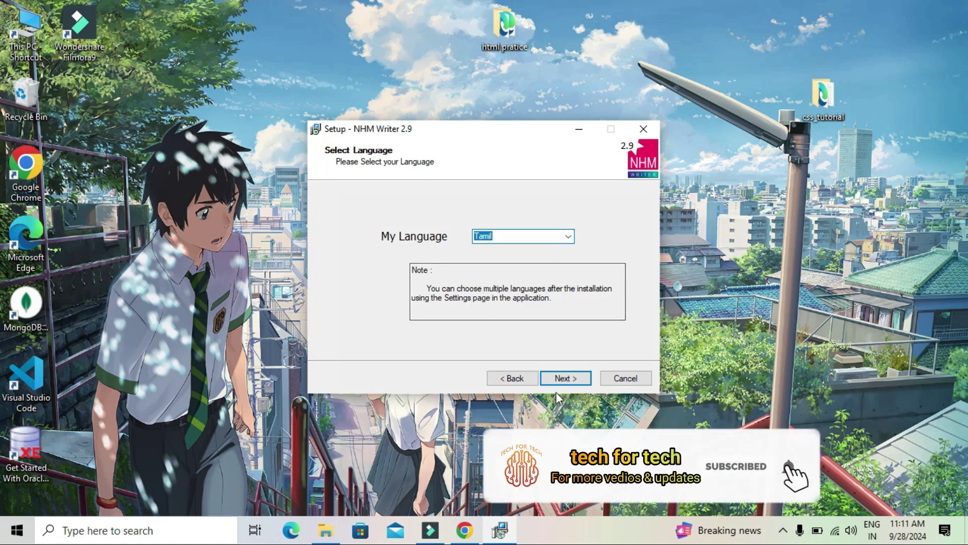
pyautogui.click(561, 378)
pyautogui.click(560, 378)
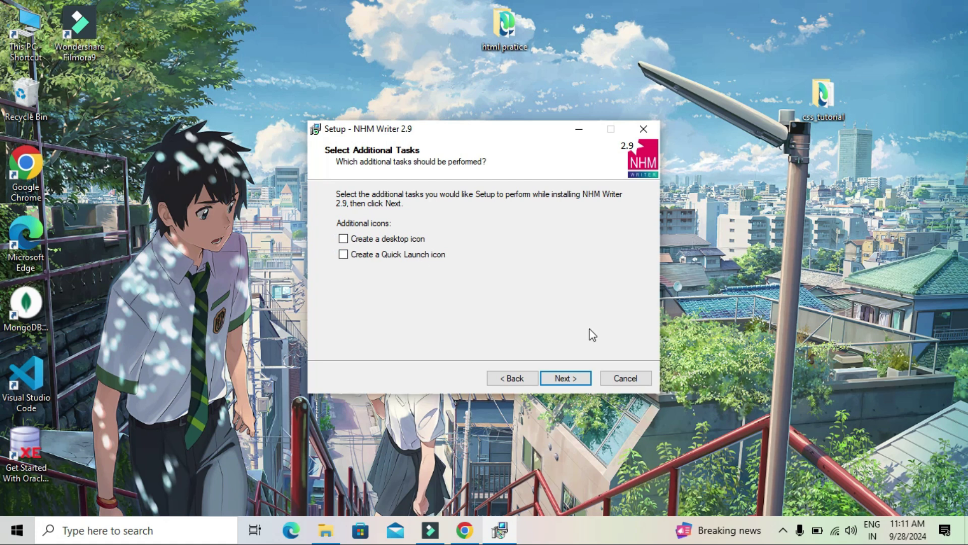
# Choose to create desktop and Quick Launch icons, install NHM Writer, and finish the wizard with Launch NHM Writer enabled
pyautogui.click(342, 238)
pyautogui.click(343, 254)
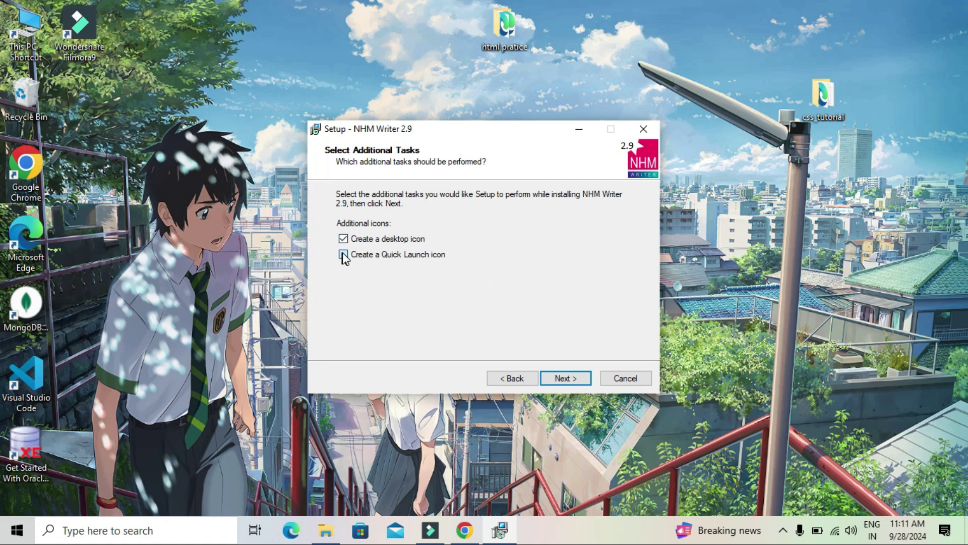
pyautogui.click(571, 378)
pyautogui.click(572, 379)
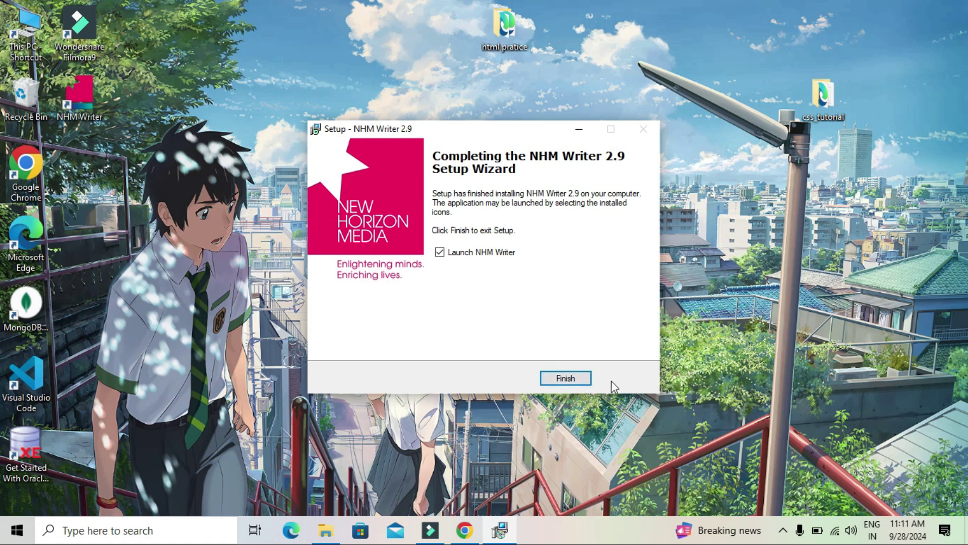
pyautogui.click(575, 379)
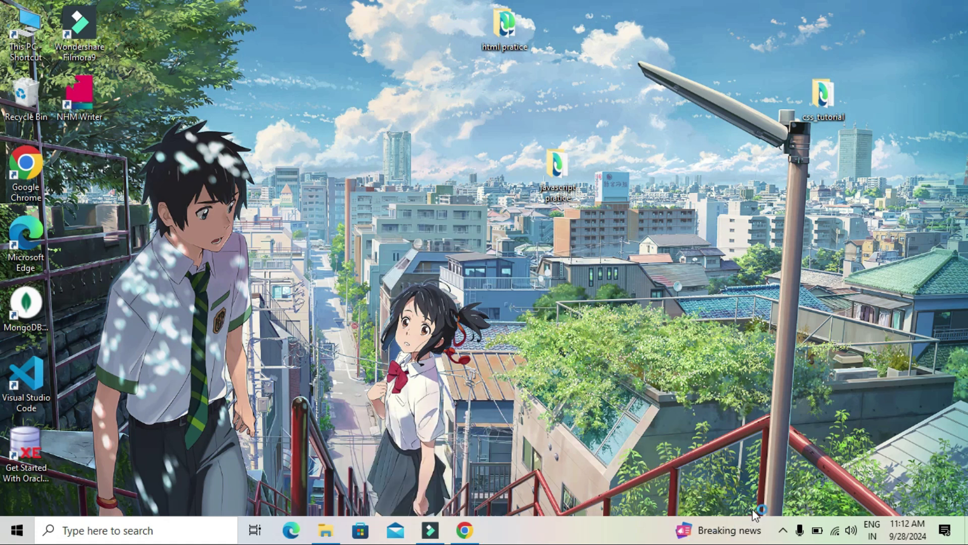
# Look for NHM Writer among the system tray icons, refresh the desktop, and view its list of Tamil keymaps
pyautogui.click(785, 531)
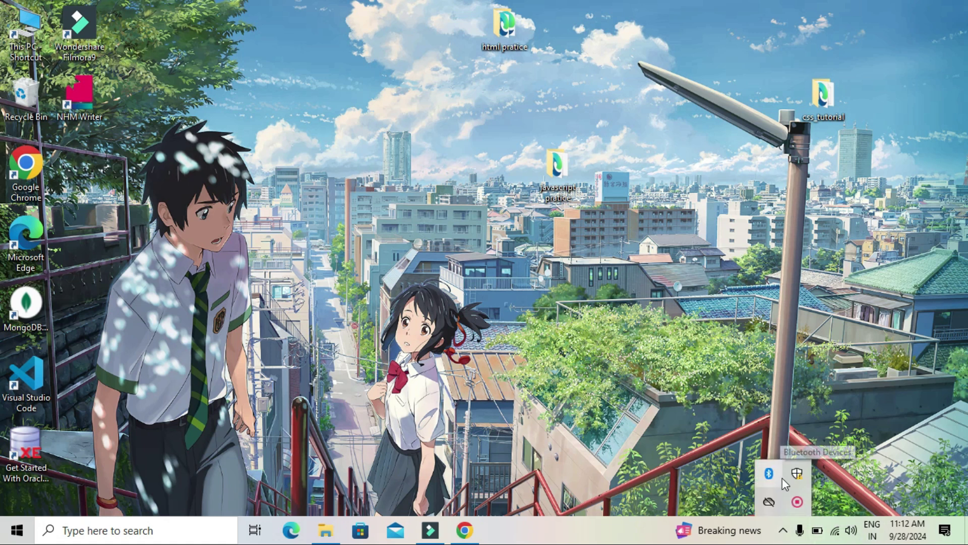
pyautogui.click(853, 466)
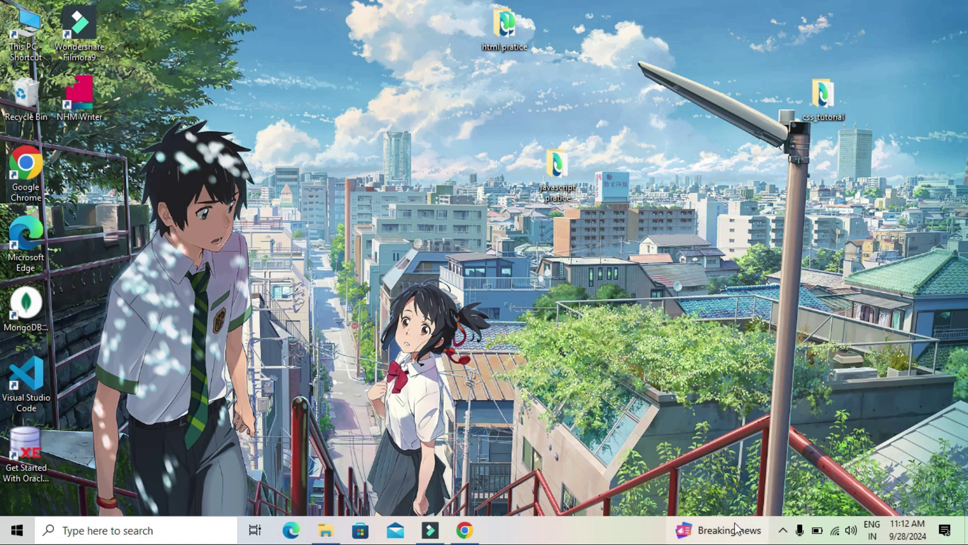
pyautogui.rightClick(298, 230)
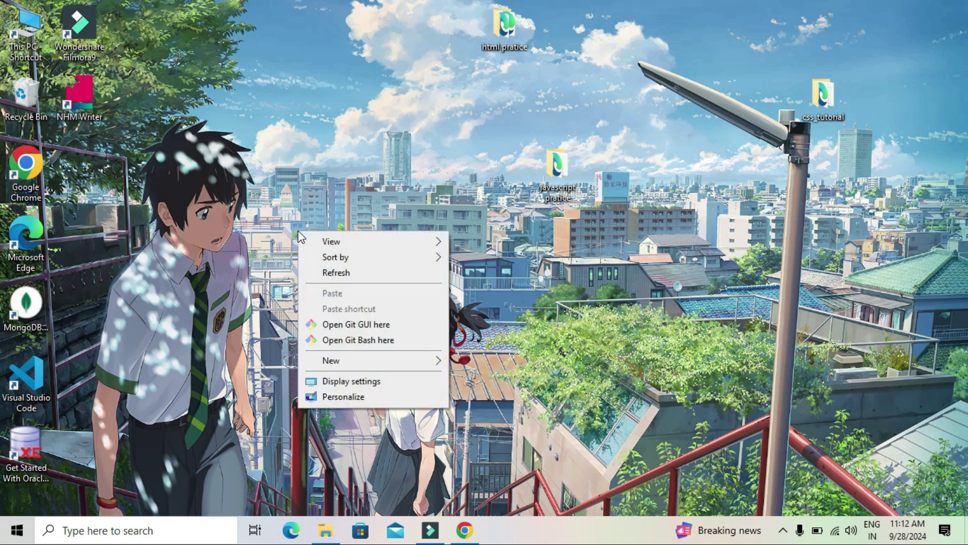
pyautogui.click(331, 275)
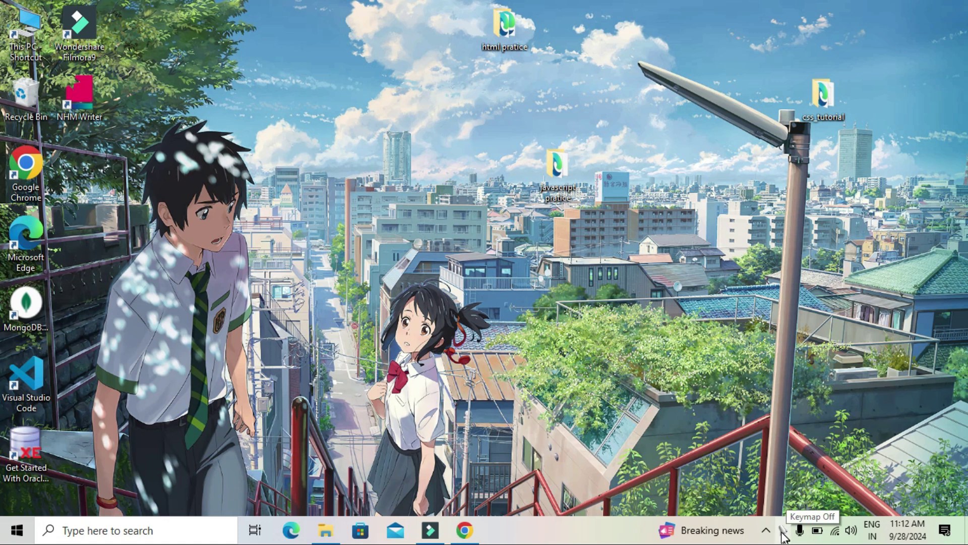
pyautogui.click(784, 538)
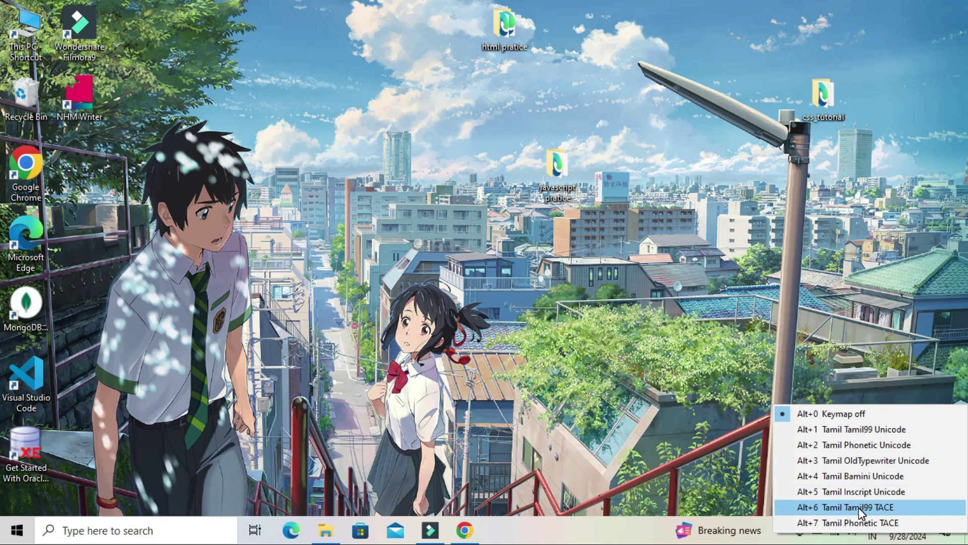
pyautogui.click(697, 398)
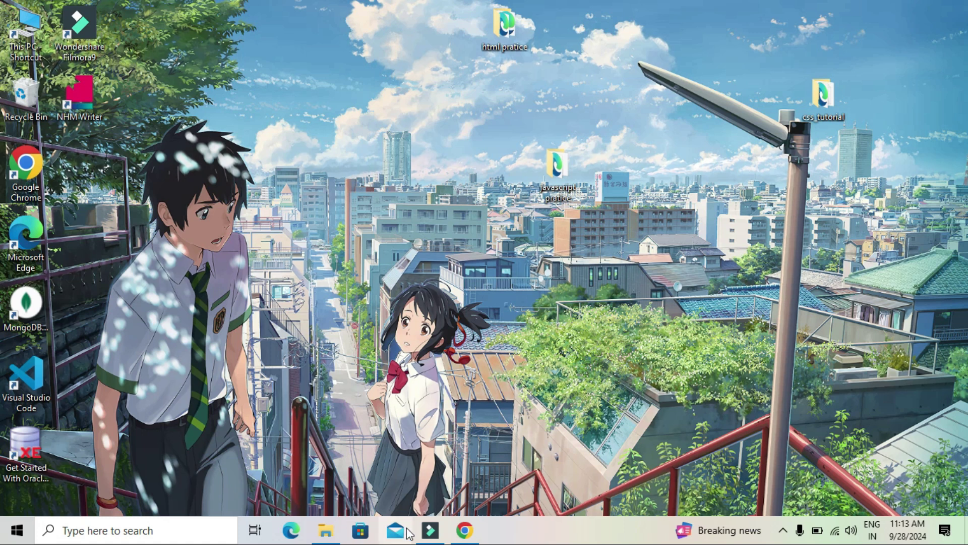
# Close the Chrome window with the Keezhadi page and the File Explorer window of the software folder
pyautogui.moveTo(469, 533)
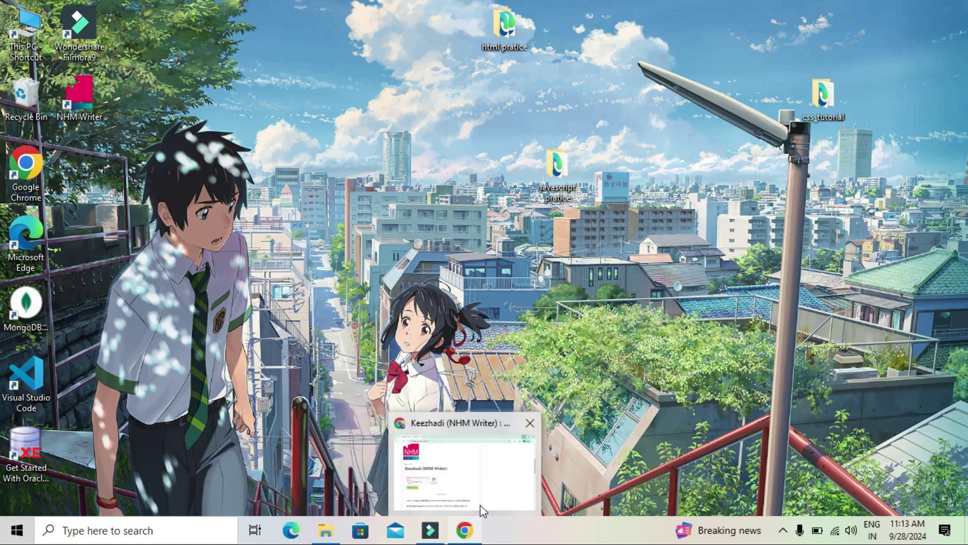
pyautogui.moveTo(480, 504)
pyautogui.click(538, 424)
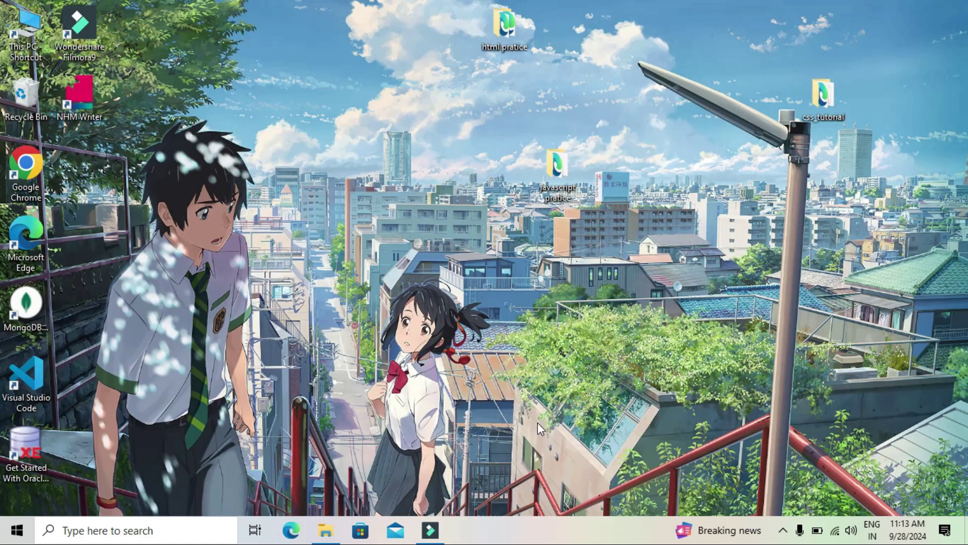
pyautogui.moveTo(332, 532)
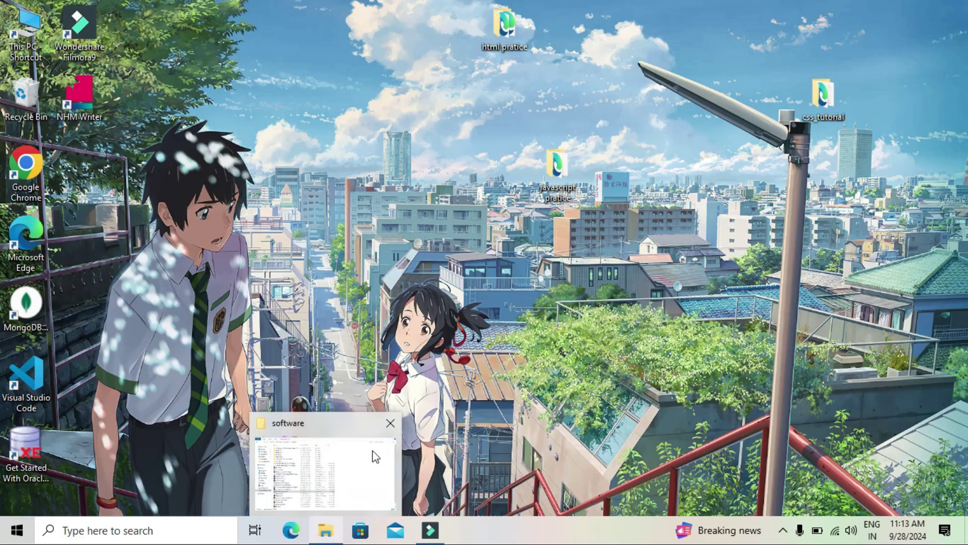
pyautogui.moveTo(381, 449)
pyautogui.click(390, 424)
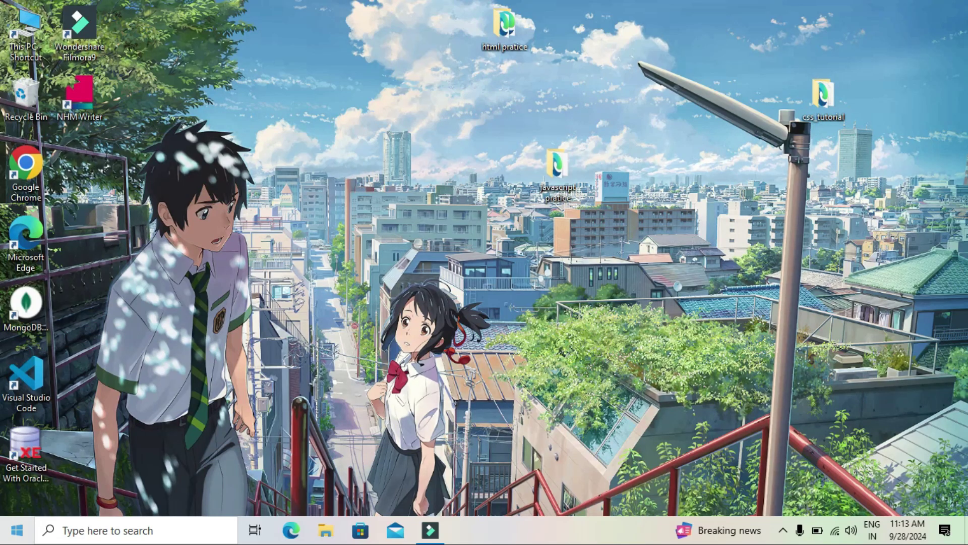
# Search Windows for "word" and open the Word app
pyautogui.click(116, 537)
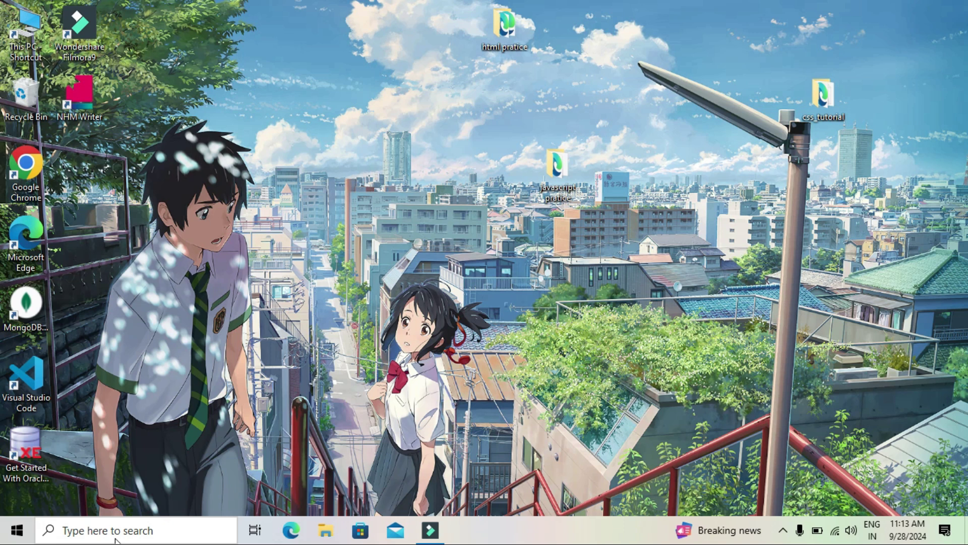
pyautogui.click(116, 540)
pyautogui.write('wo')
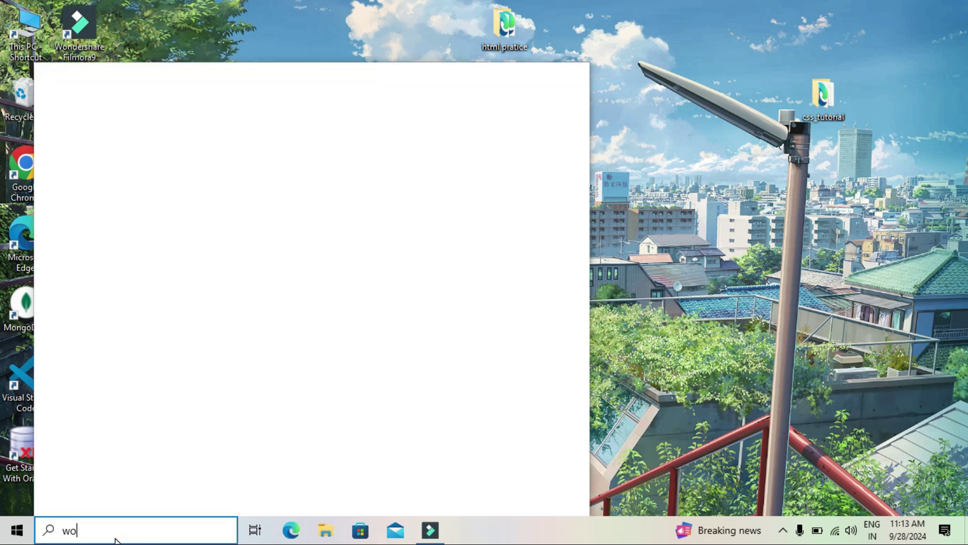
pyautogui.write('rd')
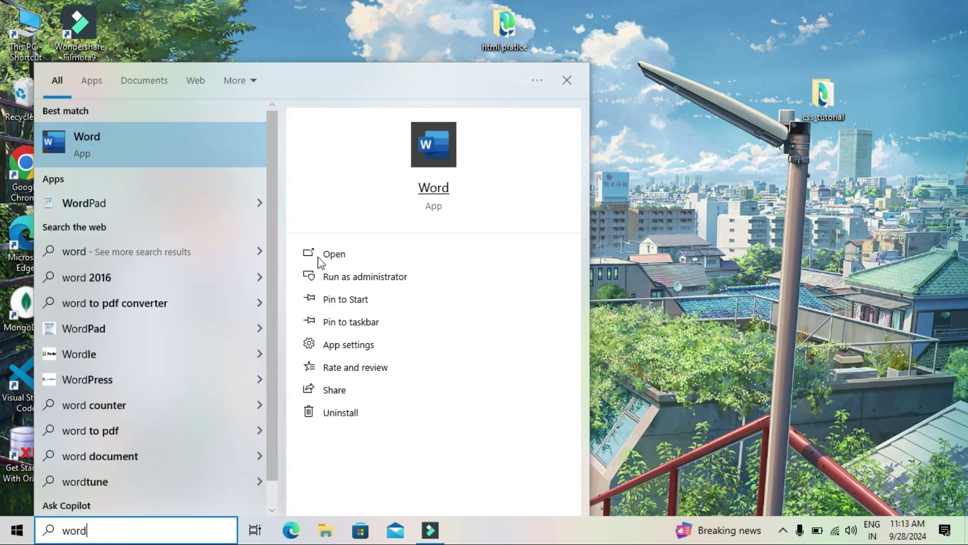
pyautogui.click(327, 256)
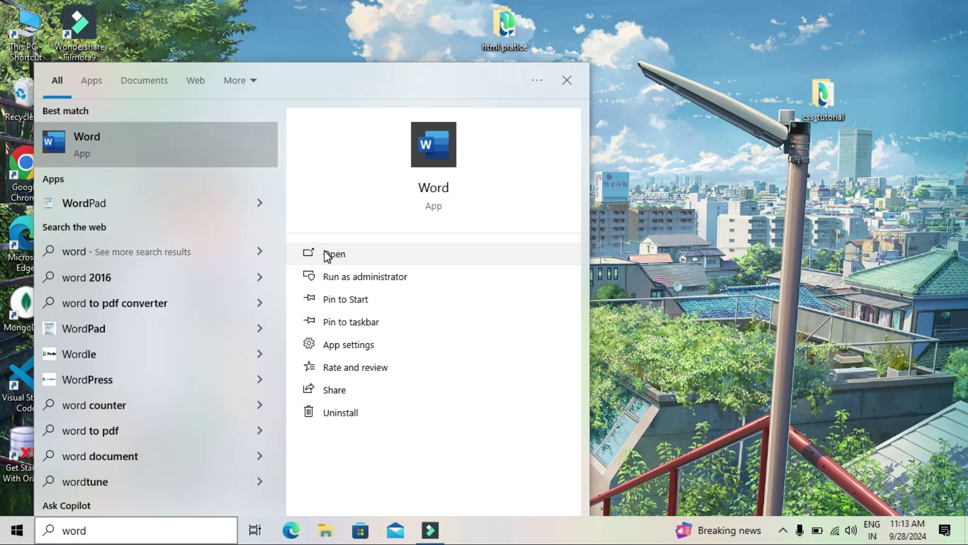
pyautogui.click(332, 256)
pyautogui.click(371, 252)
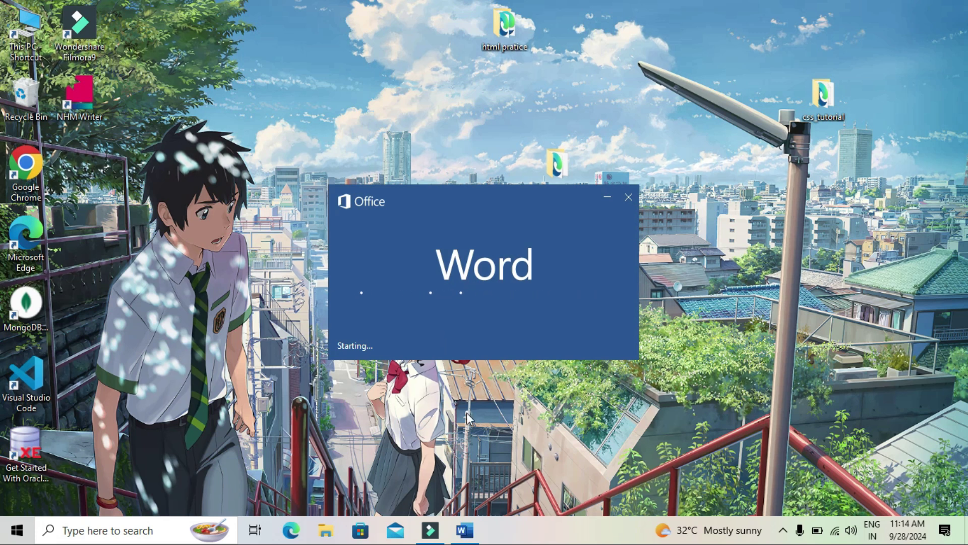
# Create a blank Word document and enter "ad" in its body
pyautogui.moveTo(457, 535)
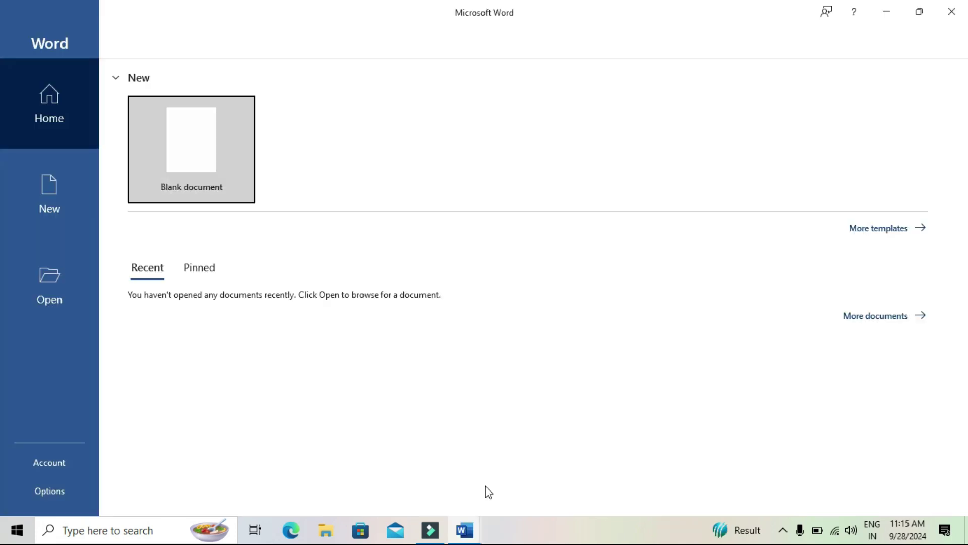
pyautogui.click(190, 163)
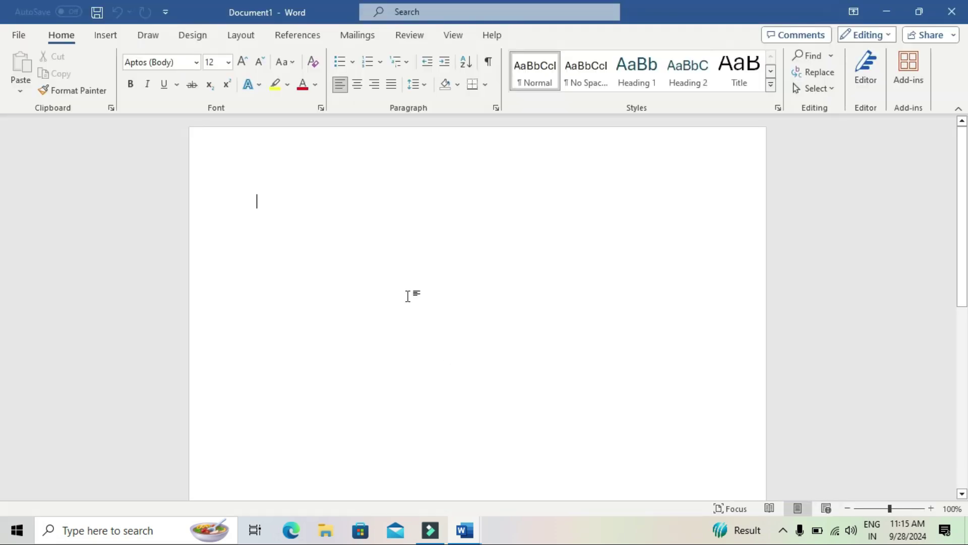
pyautogui.click(396, 278)
pyautogui.click(279, 188)
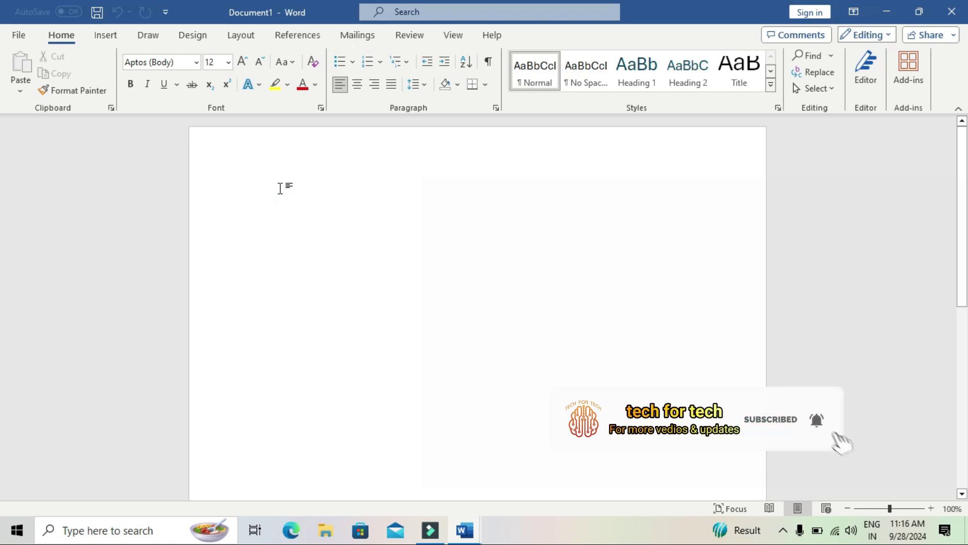
pyautogui.click(280, 189)
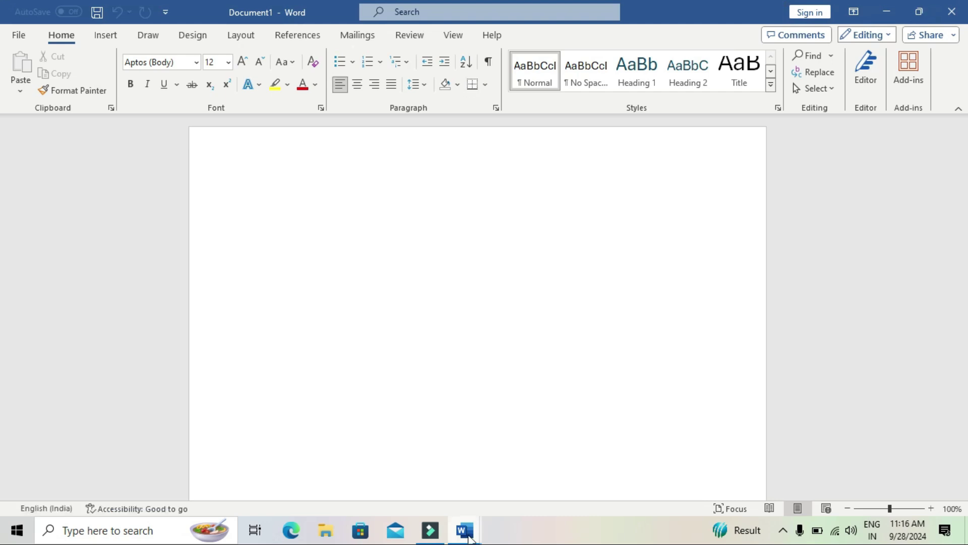
pyautogui.write('ad')
# Switch to Word's start window, proceed past the Microsoft privacy notice, close that window and return to Document1
pyautogui.click(481, 497)
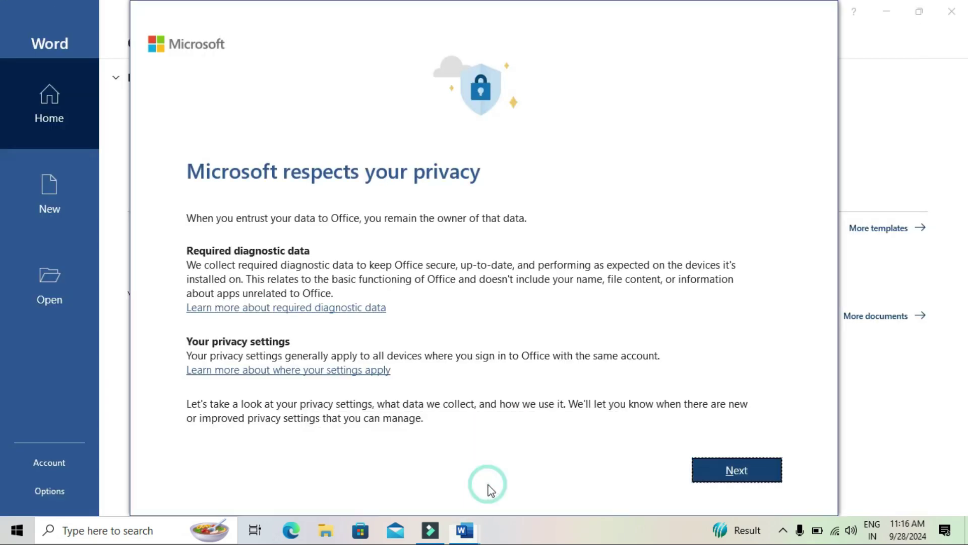
pyautogui.click(737, 471)
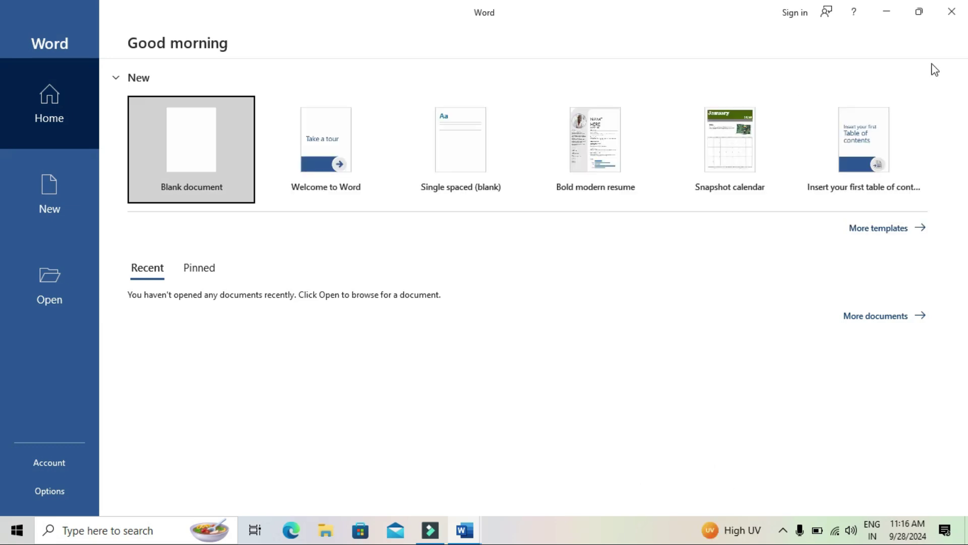
pyautogui.click(951, 23)
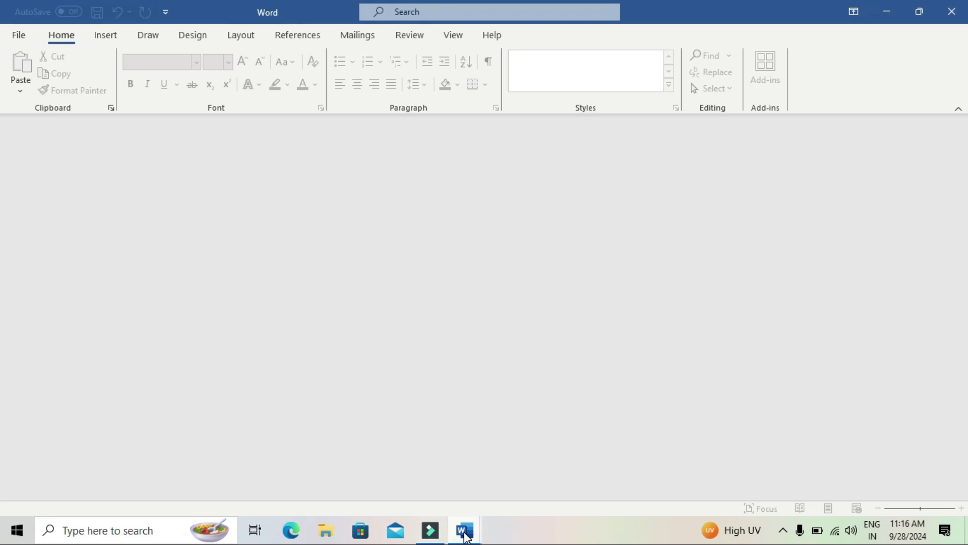
pyautogui.moveTo(462, 529)
pyautogui.click(428, 489)
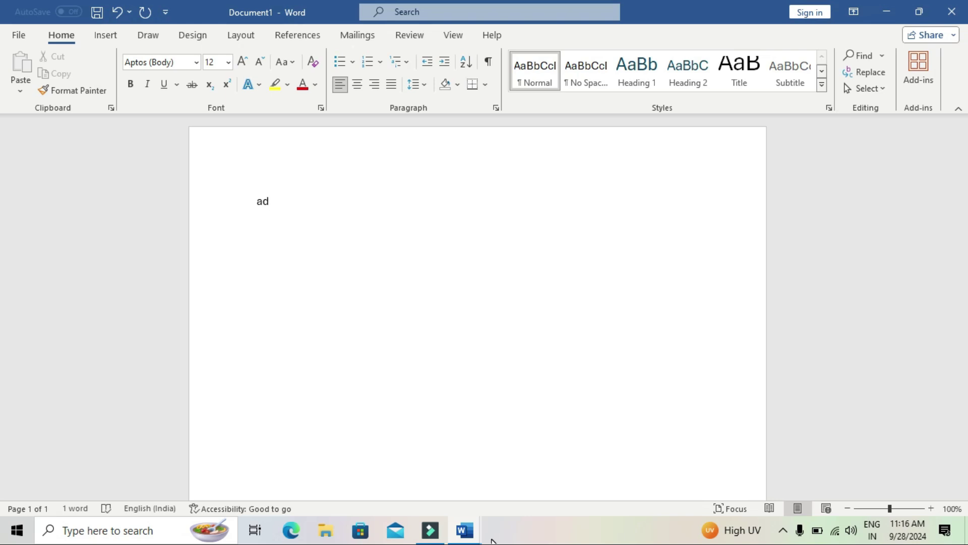
# Replace "ad" in Document1 with the test text "adffhjkll", followed by the Tamil letters "டமத"
pyautogui.moveTo(464, 530)
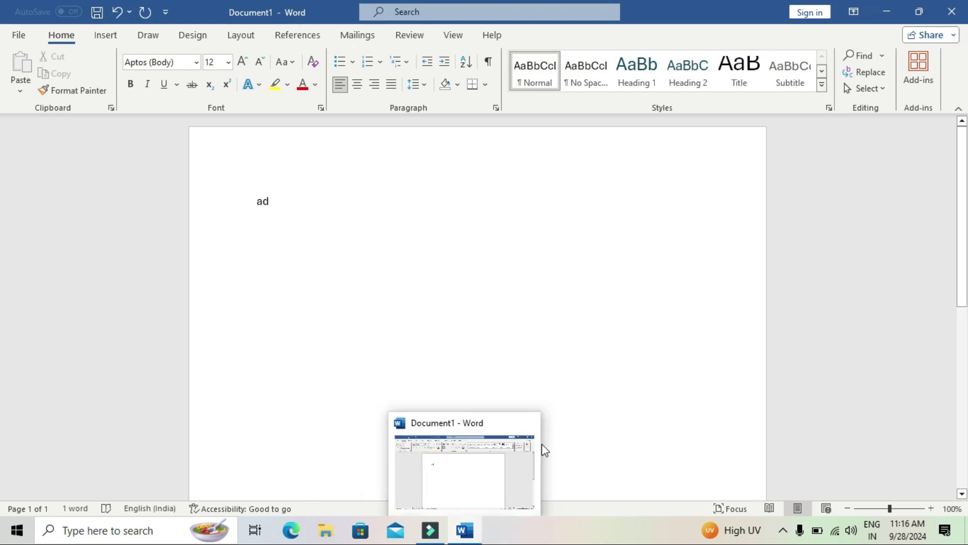
pyautogui.click(497, 460)
pyautogui.click(377, 267)
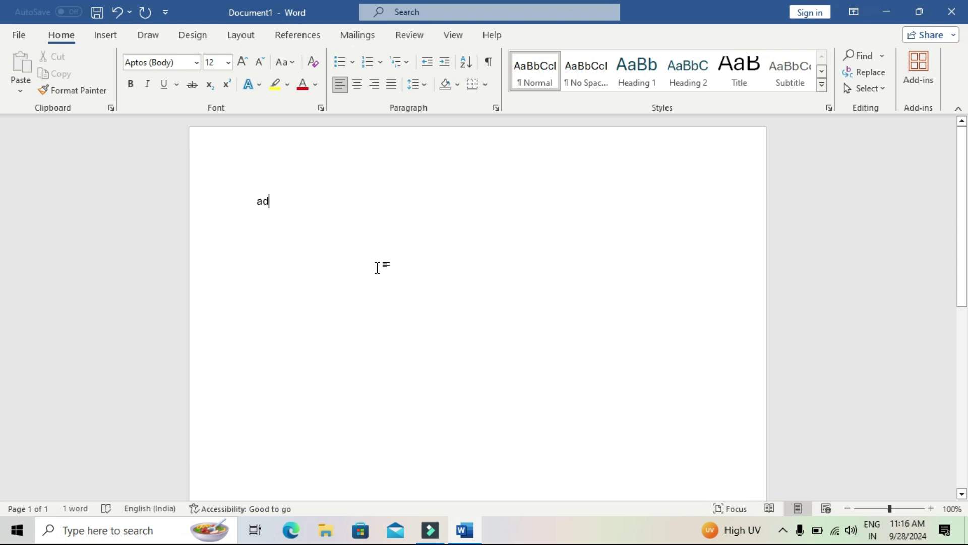
pyautogui.press('BackSpace')
pyautogui.press('BackSpace')
pyautogui.write('a')
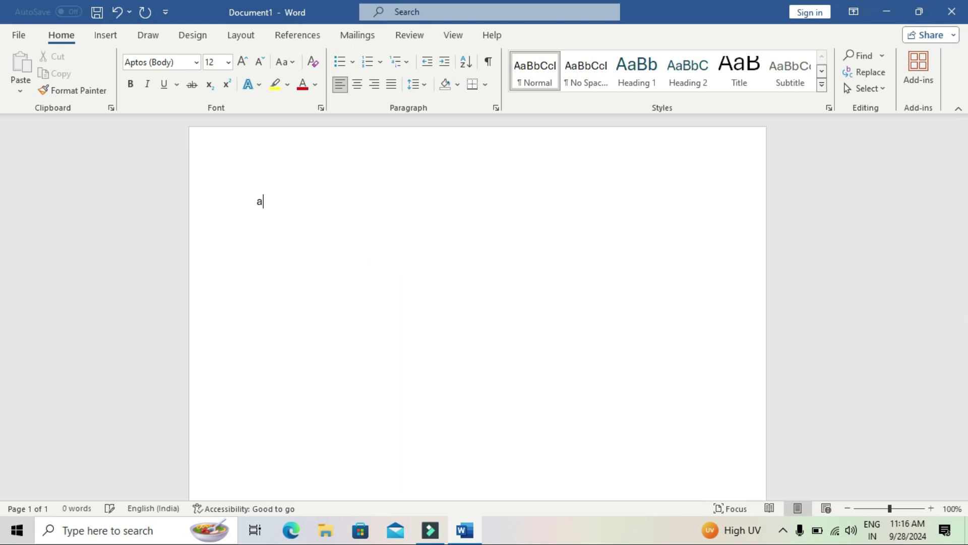
pyautogui.write('dffhjkll')
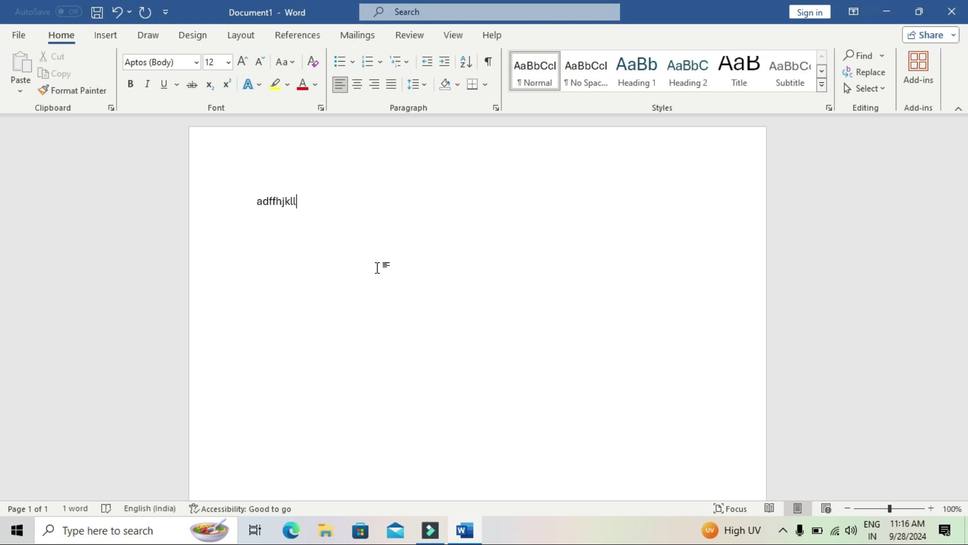
pyautogui.write('டமத')
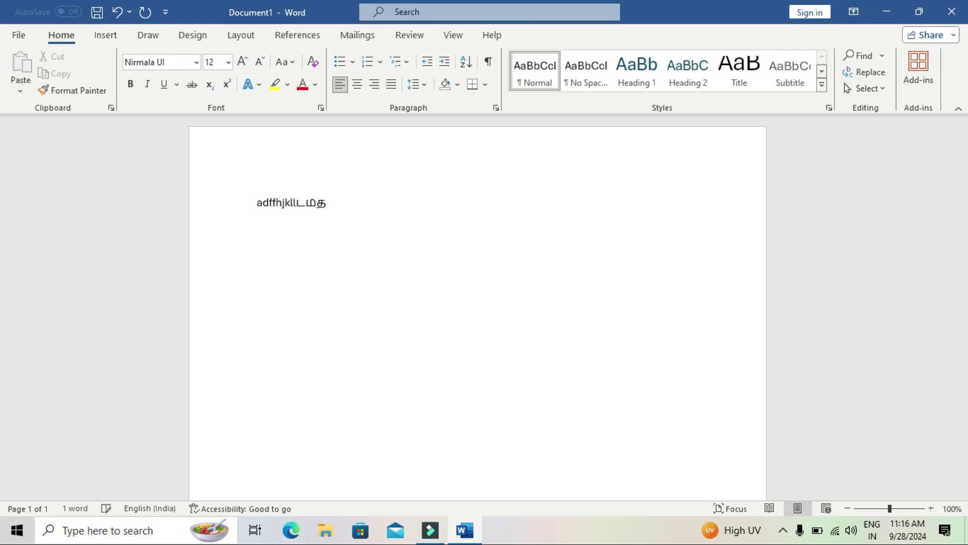
# Delete all the text from the document body
pyautogui.press('BackSpace')
pyautogui.press('BackSpace')
pyautogui.press('BackSpace')
pyautogui.press('BackSpace')
pyautogui.press('BackSpace')
pyautogui.press('BackSpace')
pyautogui.press('BackSpace')
pyautogui.press('BackSpace')
pyautogui.press('BackSpace')
pyautogui.press('BackSpace')
pyautogui.press('BackSpace')
pyautogui.press('BackSpace')
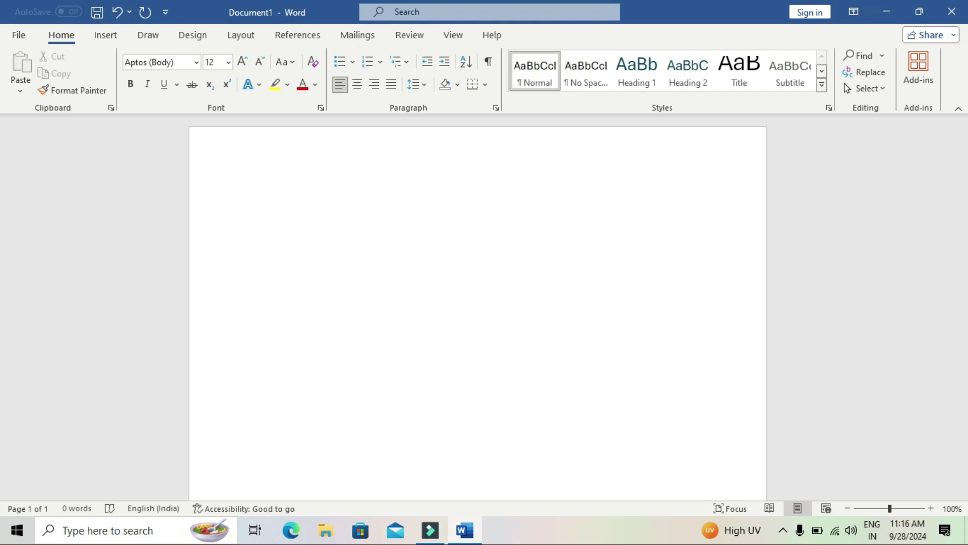
pyautogui.write('யள')
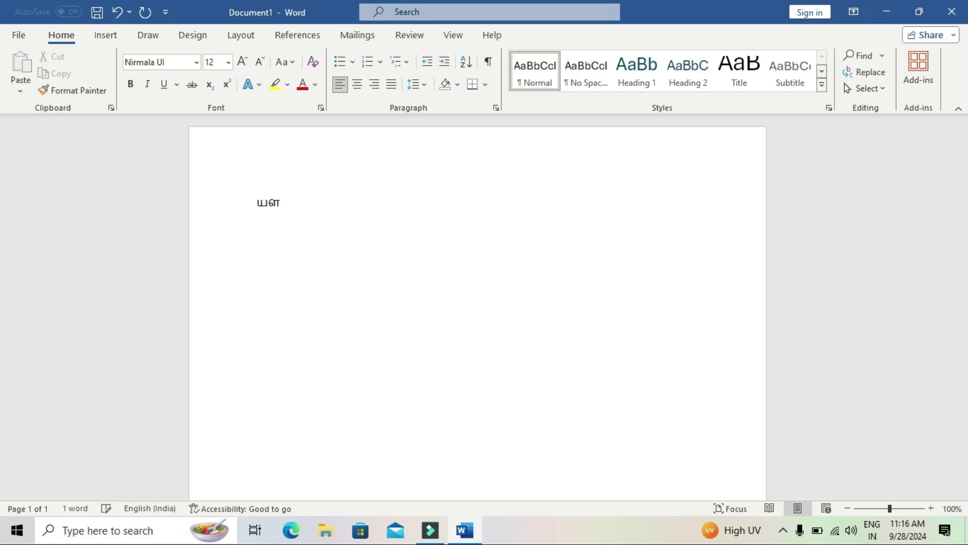
pyautogui.write('னகப')
pyautogui.write('பக')
pyautogui.press('BackSpace')
pyautogui.press('BackSpace')
pyautogui.press('BackSpace')
pyautogui.press('BackSpace')
pyautogui.press('BackSpace')
pyautogui.press('BackSpace')
pyautogui.press('BackSpace')
# Enter the Tamil practice line "யளனகபக டமாபா யளனகபக ட்மதாத யளனகபக ட்மதாத" in the blank document
pyautogui.write('யளனகபக டமாபா')
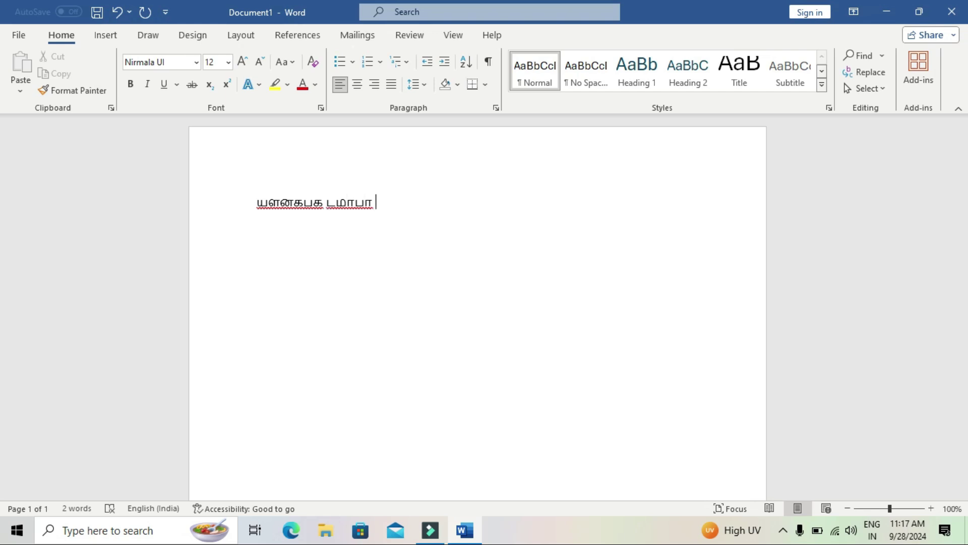
pyautogui.write(' யளனகபக')
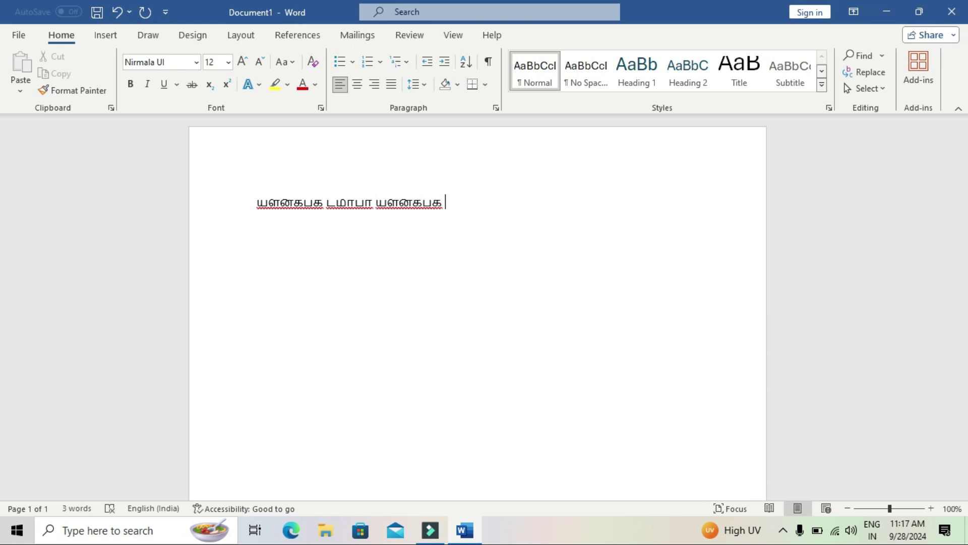
pyautogui.write(' ட்மதா')
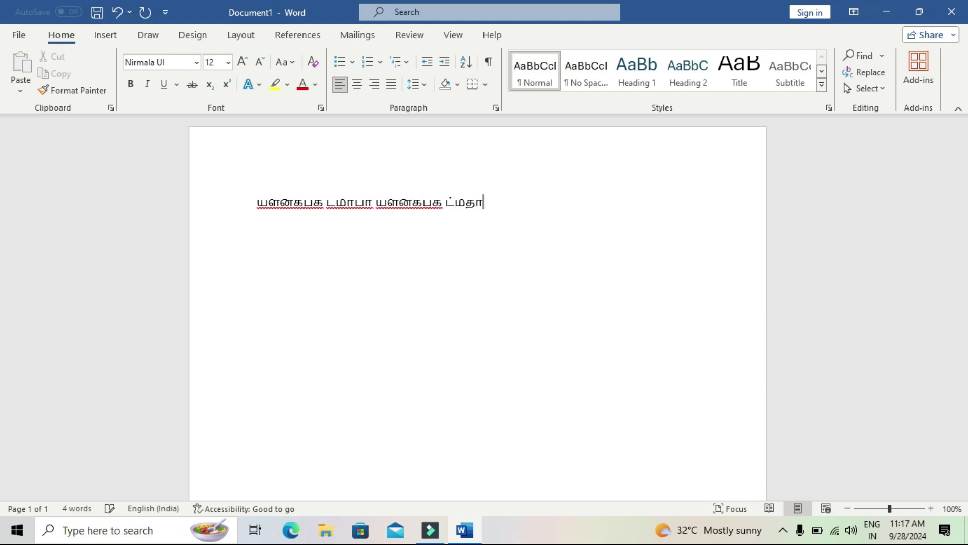
pyautogui.write('த யளனக')
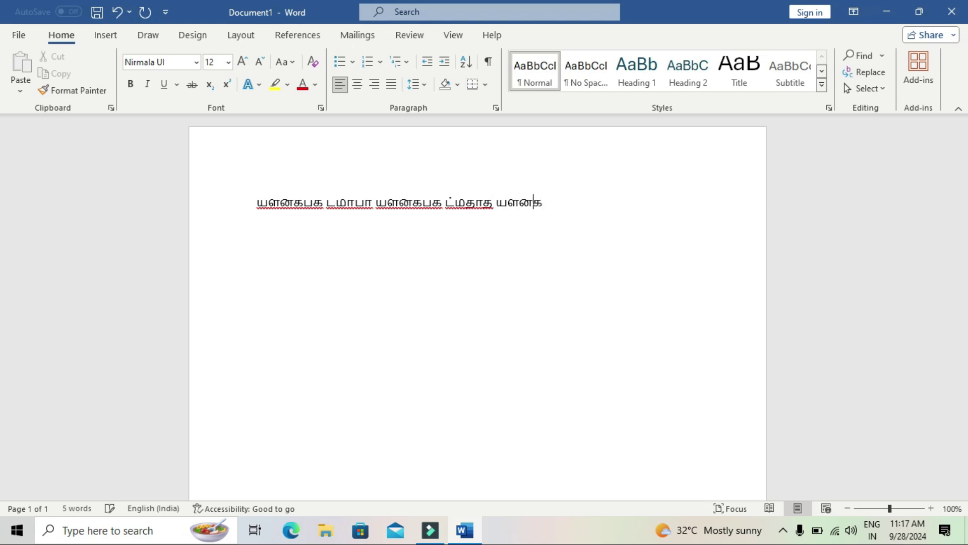
pyautogui.write('பக ட்மதாத')
# Add a second line of Tamil practice text reading "ணுறநசவச டிரைலர யளனகபக யளகபக"
pyautogui.press('Return')
pyautogui.write('ஞ')
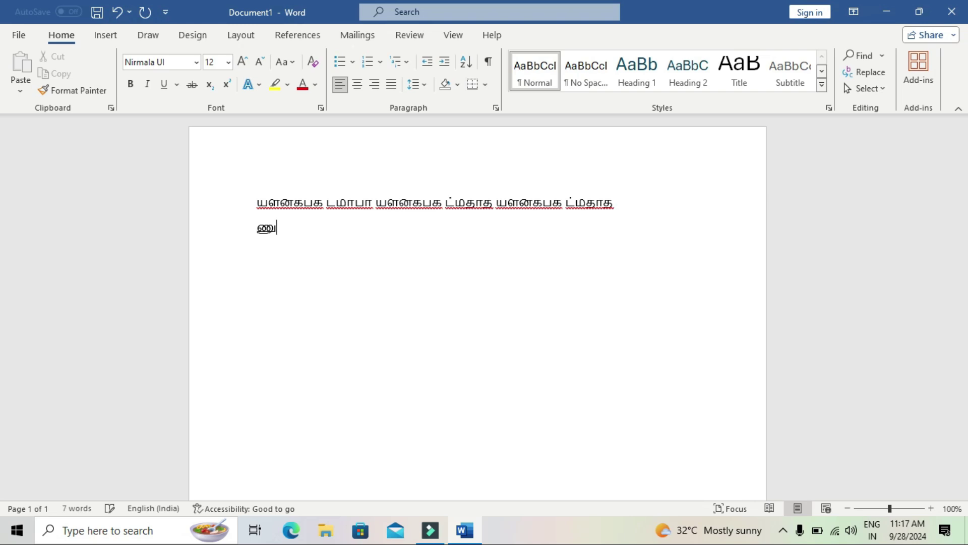
pyautogui.write('றநசவச டி')
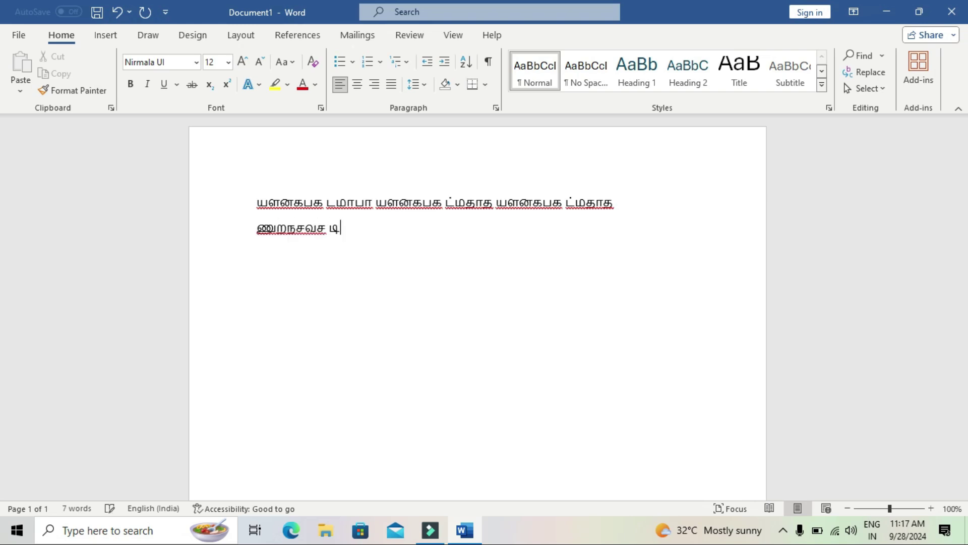
pyautogui.write('ரைலர யளனக')
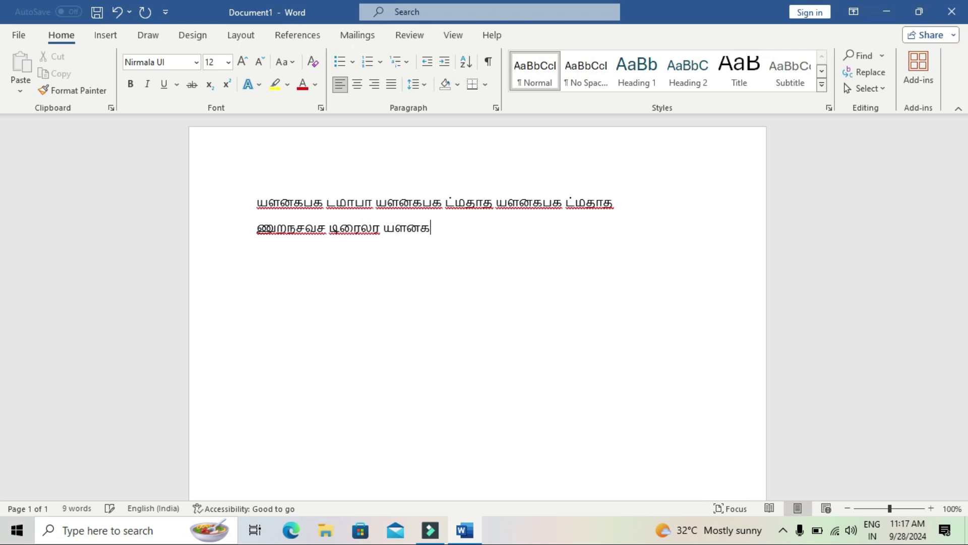
pyautogui.write('பக யள')
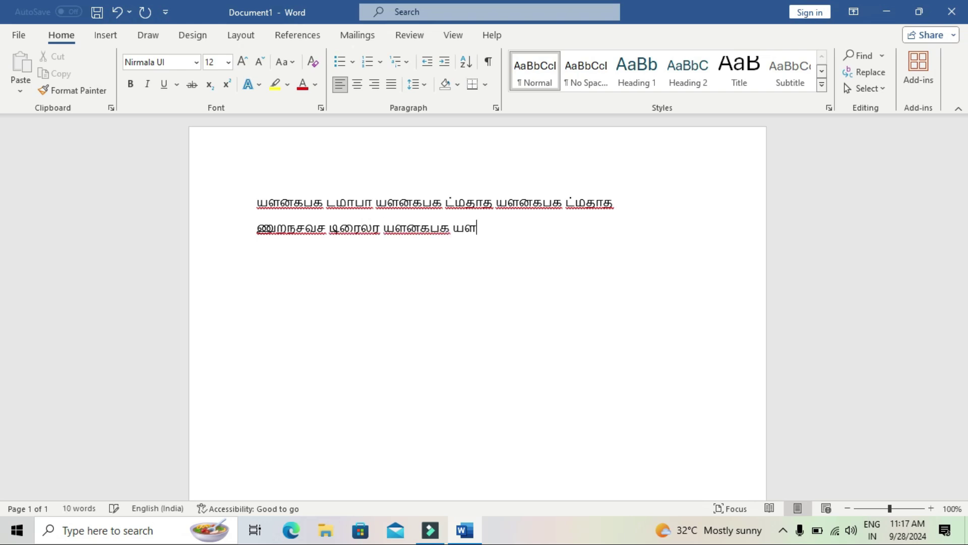
pyautogui.write('கபக')
# Add a third line of Tamil text reading "வணக்கம் நன்றி,,, வணக்கம்"
pyautogui.press('Return')
pyautogui.write('வ')
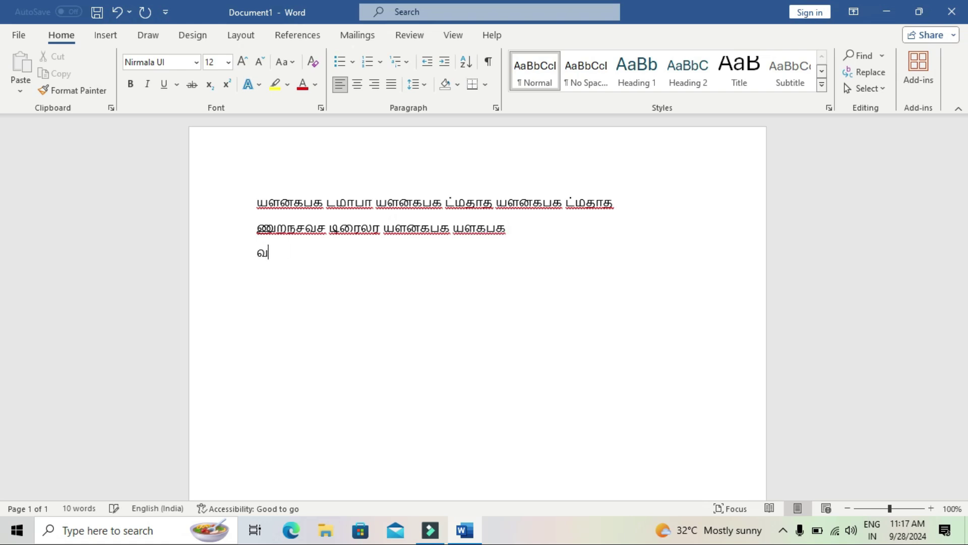
pyautogui.write('ணக்கம் நன்றி,,,,')
pyautogui.press('BackSpace')
pyautogui.press('BackSpace')
pyautogui.press('BackSpace')
pyautogui.press('BackSpace')
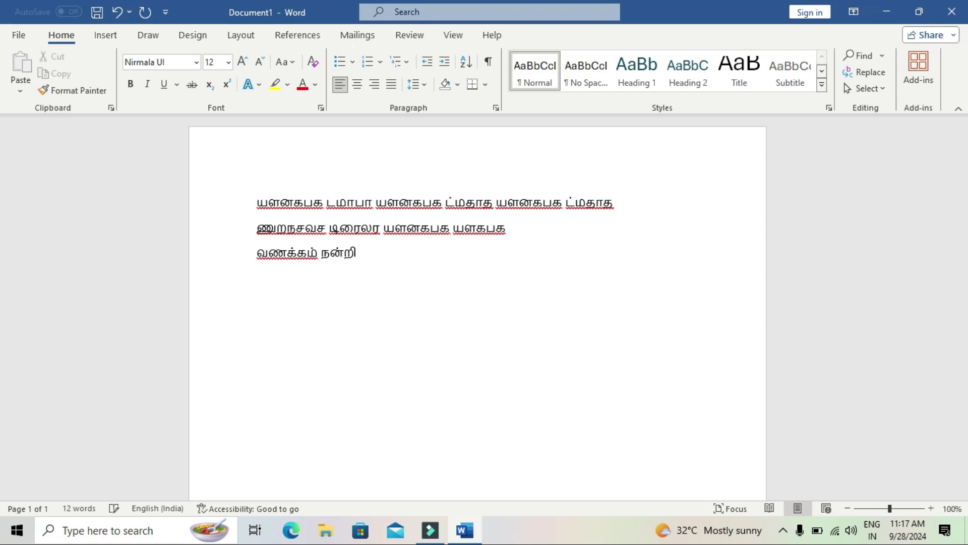
pyautogui.write(',,,')
pyautogui.write('இ')
pyautogui.press('BackSpace')
pyautogui.write('வணக்கம்')
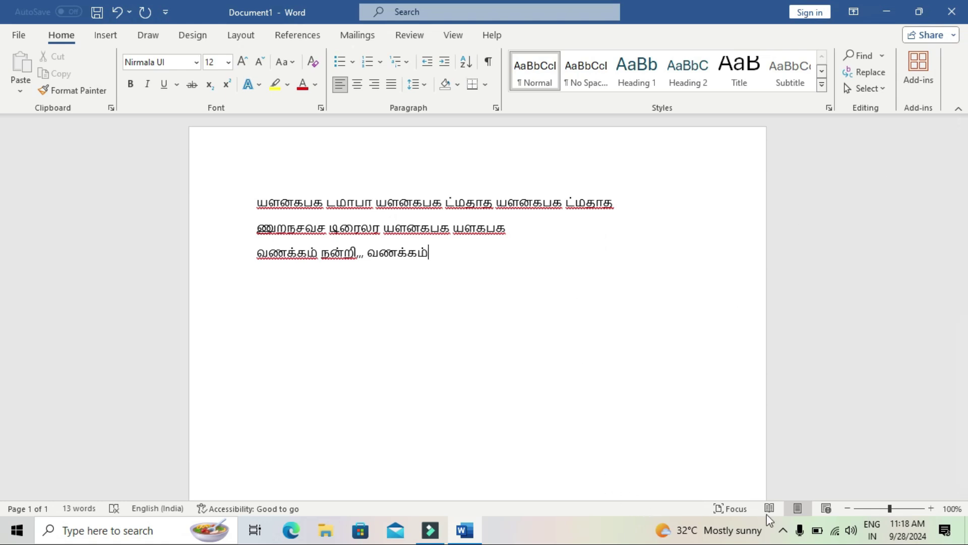
pyautogui.click(783, 530)
pyautogui.click(751, 502)
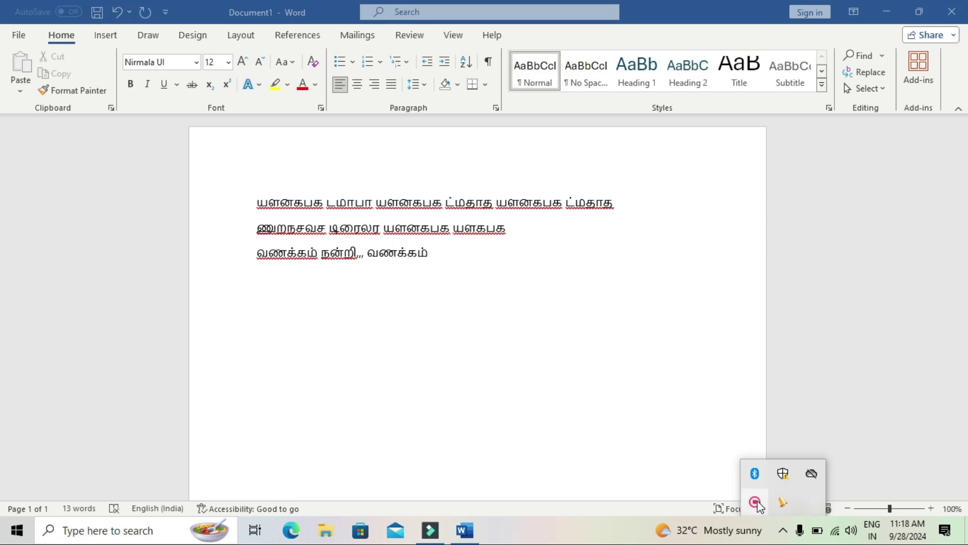